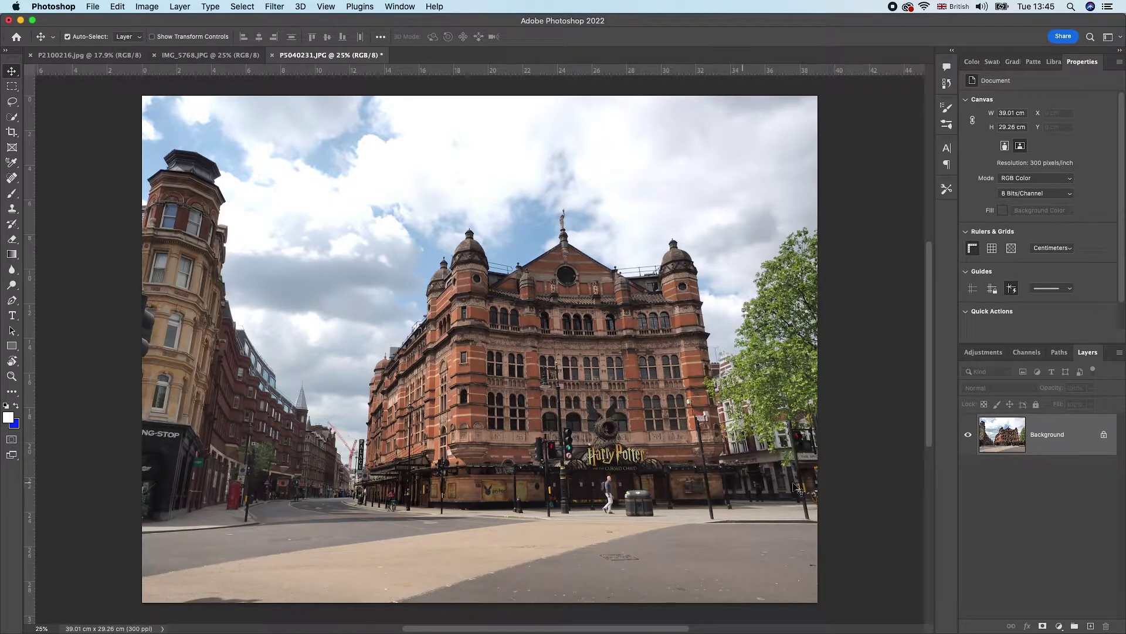
Convert the theatre photo's Background layer into an embedded smart object, Layer 0
right_click(1078, 437)
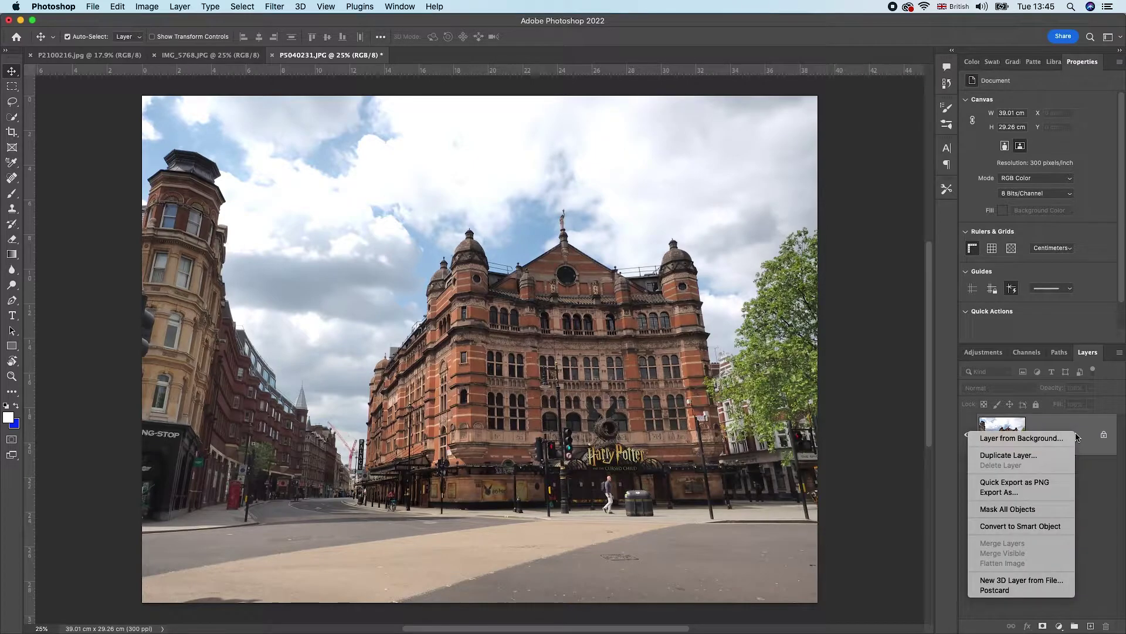
click(1031, 526)
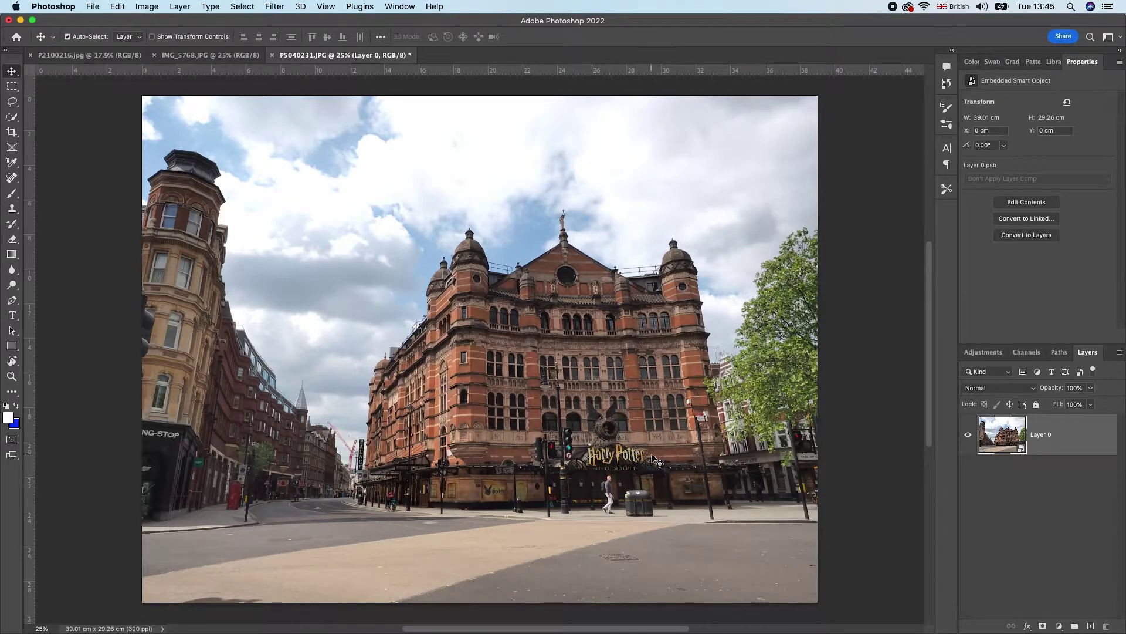
click(278, 7)
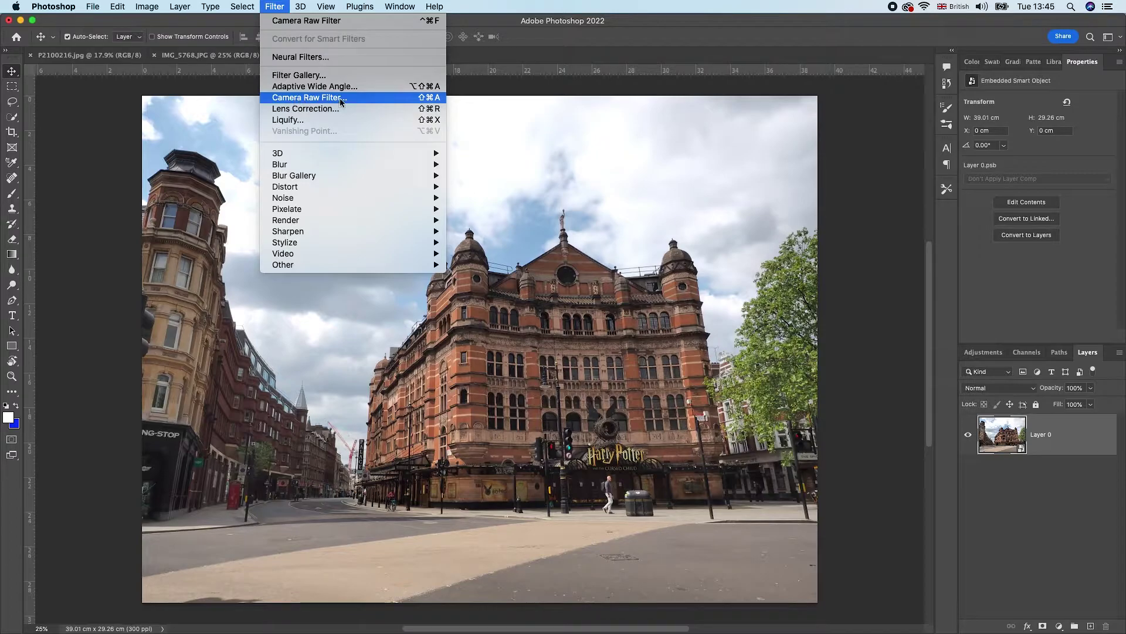
Launch Camera Raw Filter on the theatre photo, collapsing the Basic and Geometry sections
click(290, 98)
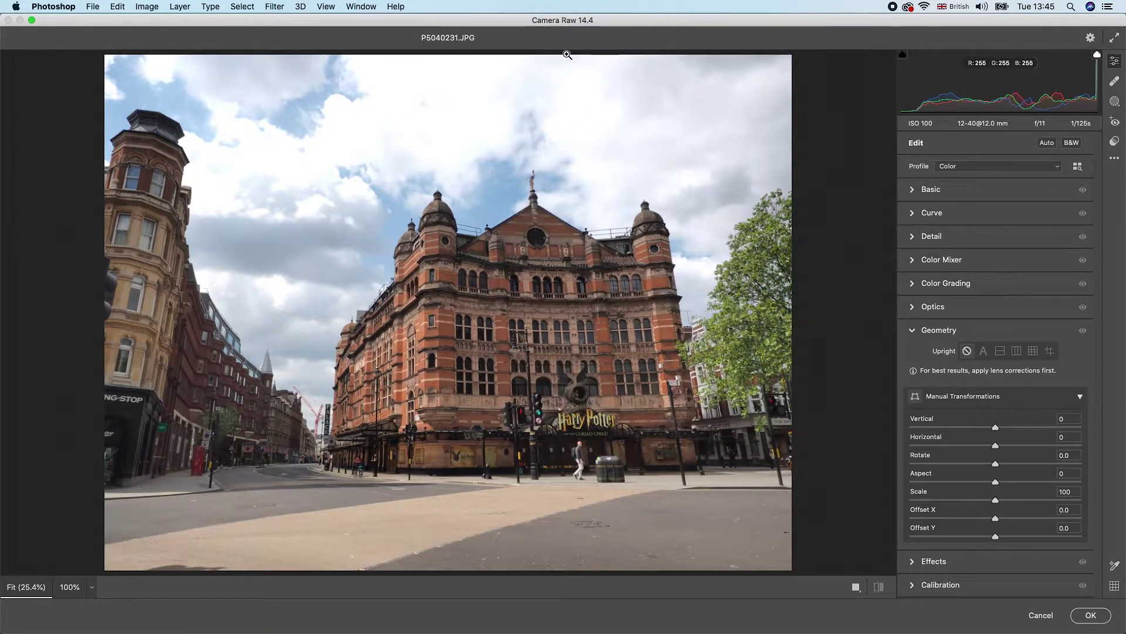
click(911, 331)
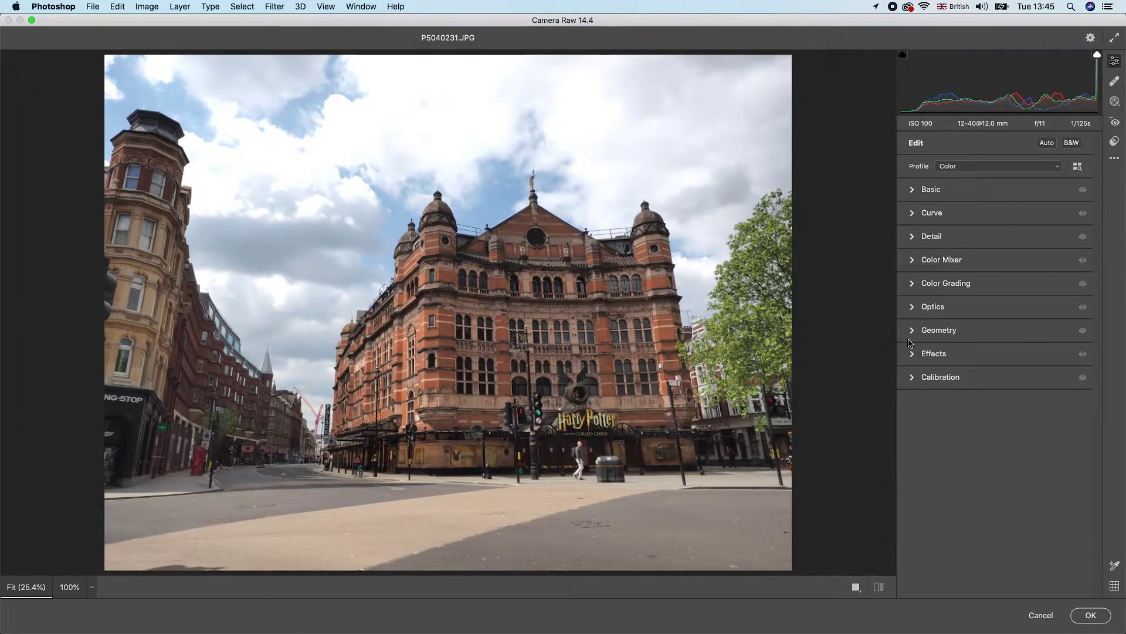
click(913, 190)
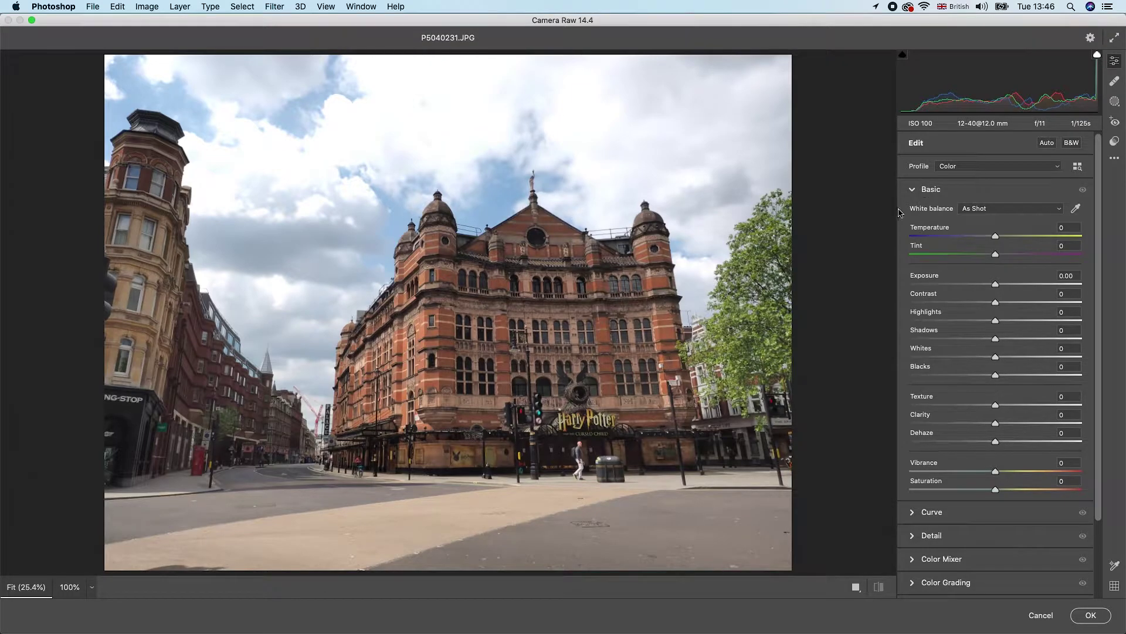
scroll(997, 428, down, 5)
scroll(958, 214, up, 4)
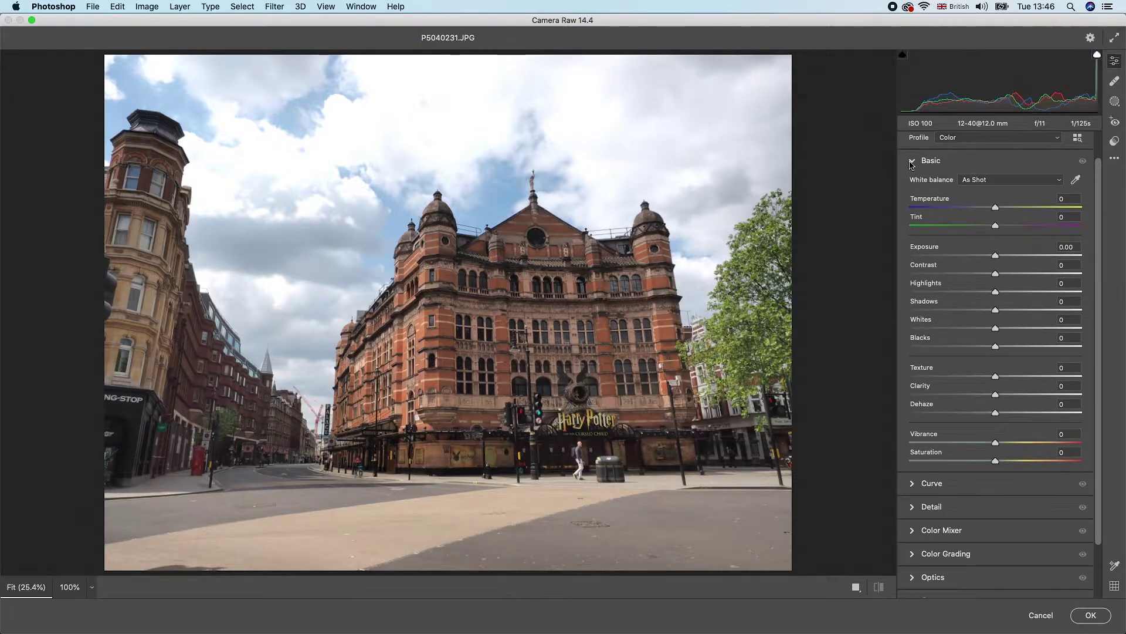
click(912, 160)
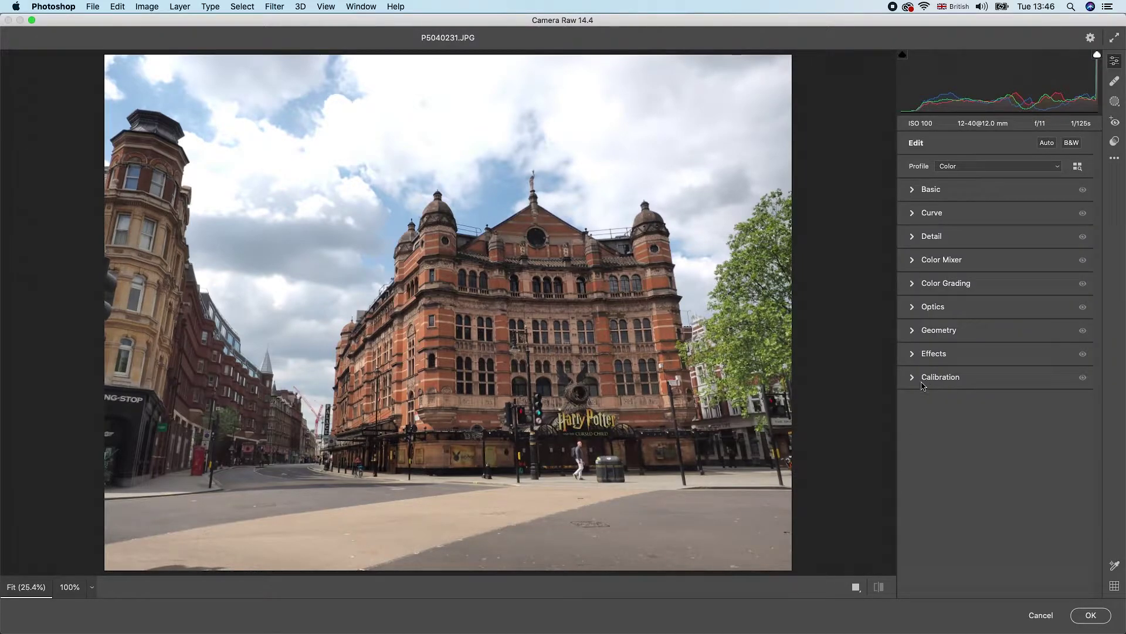
click(919, 328)
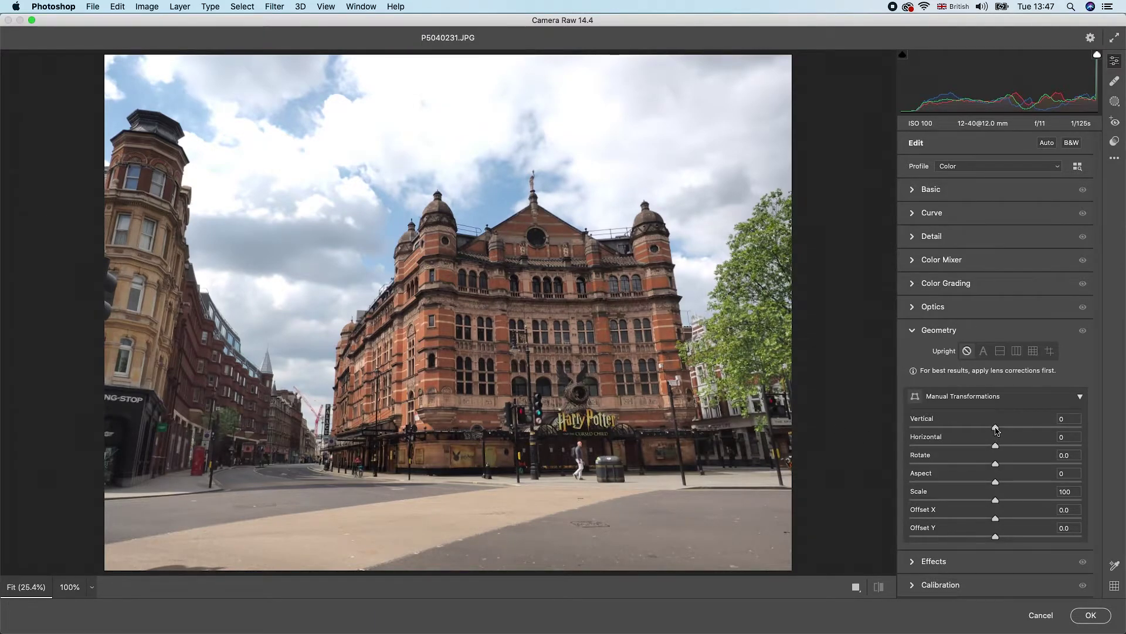
Correct the converging verticals with Vertical -51 and nudge Rotate to +0.3
mouse_move(996, 428)
mouse_down()
mouse_move(1006, 428)
mouse_move(976, 428)
mouse_move(1009, 430)
mouse_move(949, 424)
mouse_up()
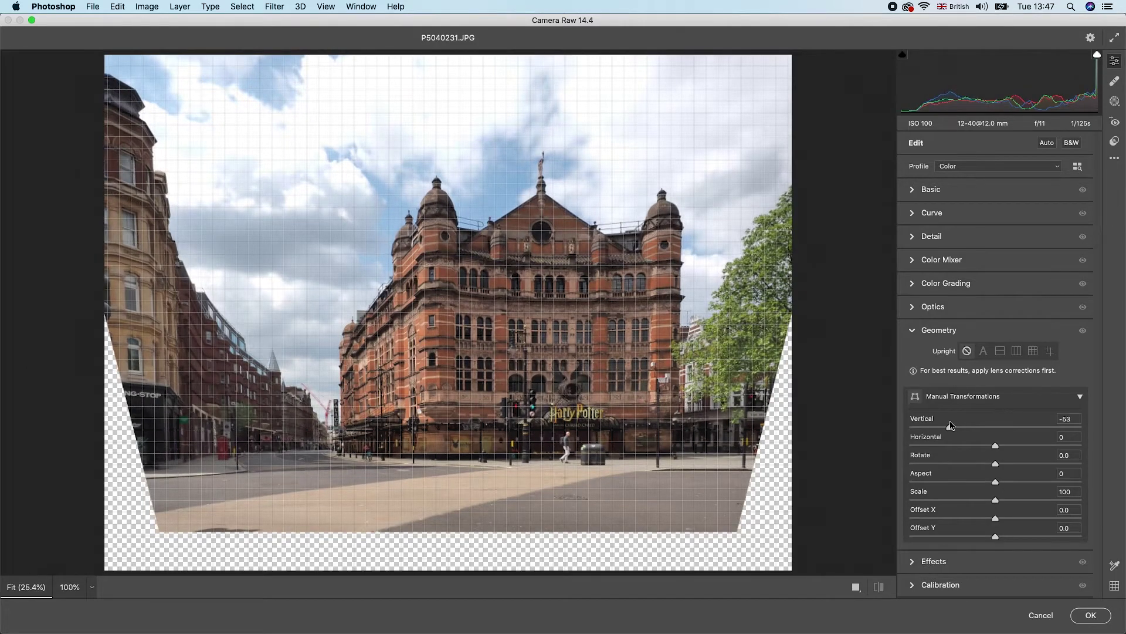
drag(950, 424, 951, 426)
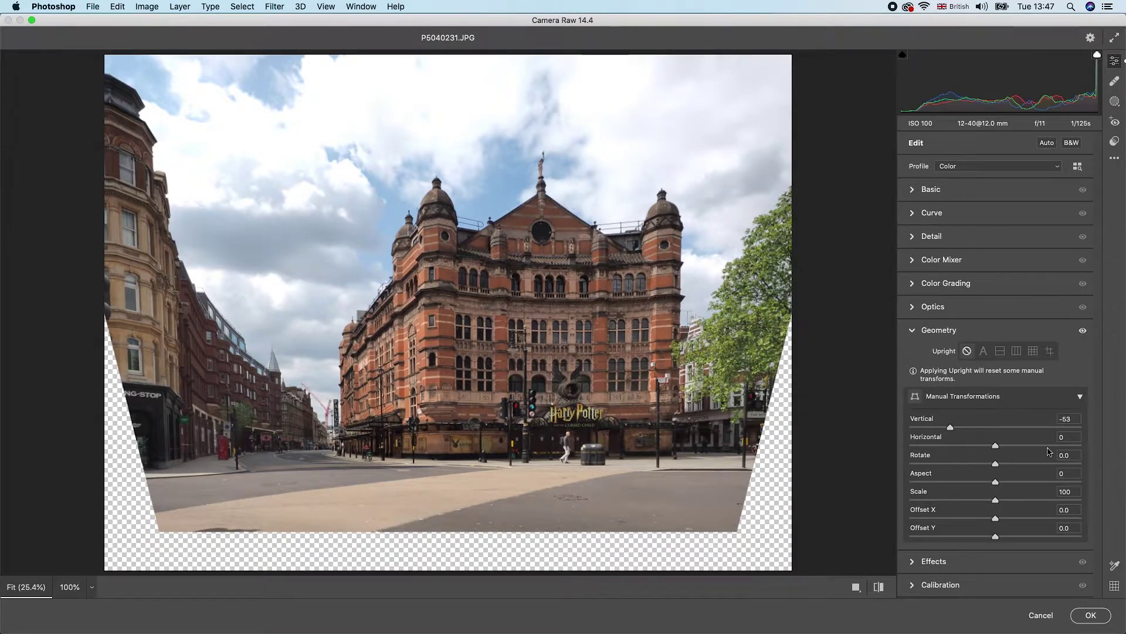
drag(951, 430, 952, 430)
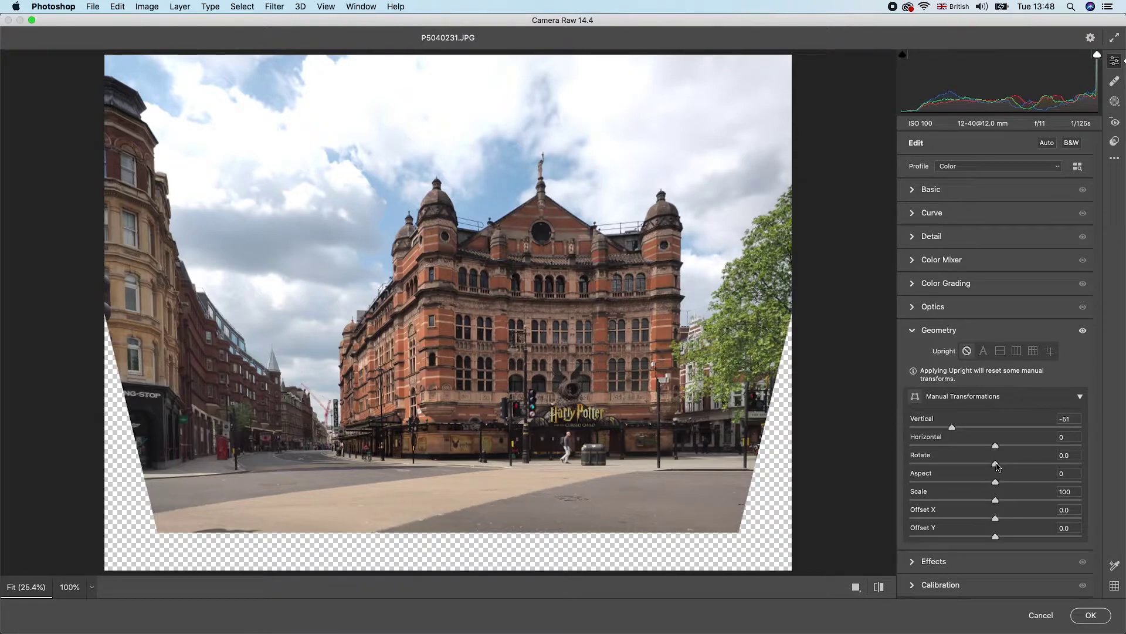
drag(997, 468, 1001, 469)
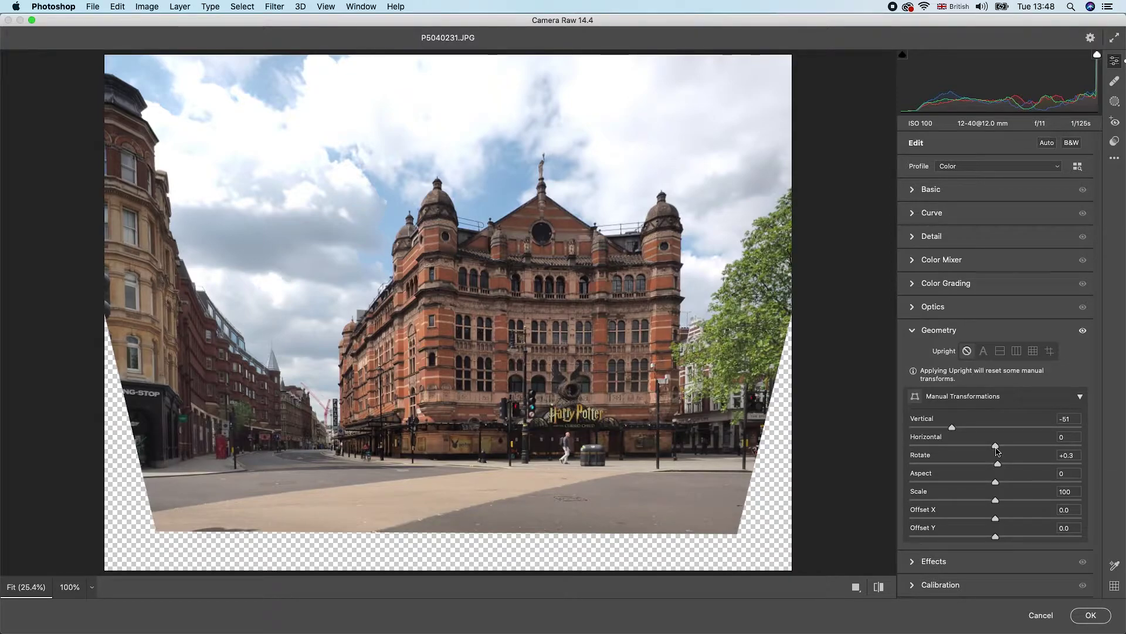
Set Horizontal perspective to +7 and raise Scale to about 115
drag(996, 449, 1003, 452)
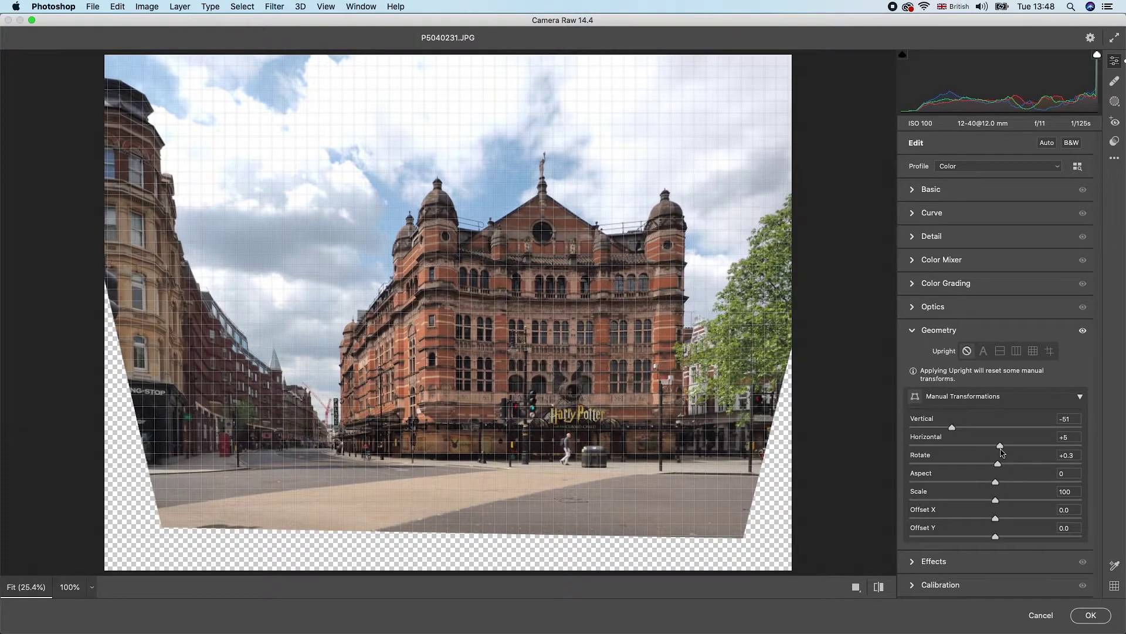
drag(1003, 451, 1003, 451)
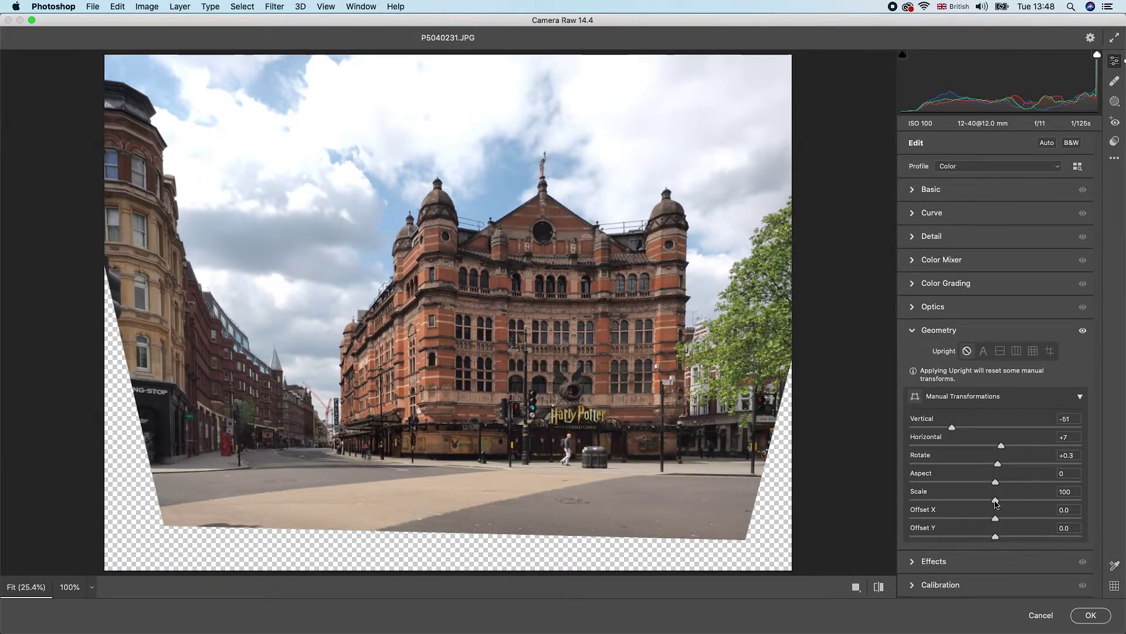
drag(996, 501, 1027, 509)
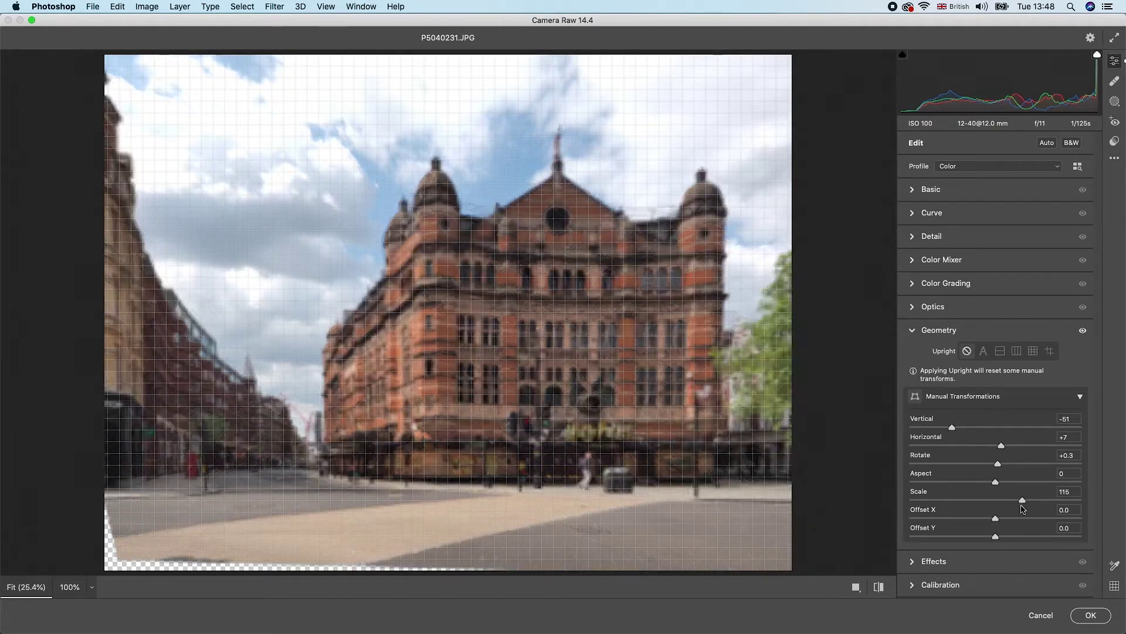
Raise Scale to 122, then refine Vertical to -47 and Rotate to +0.7
drag(1027, 510, 1033, 511)
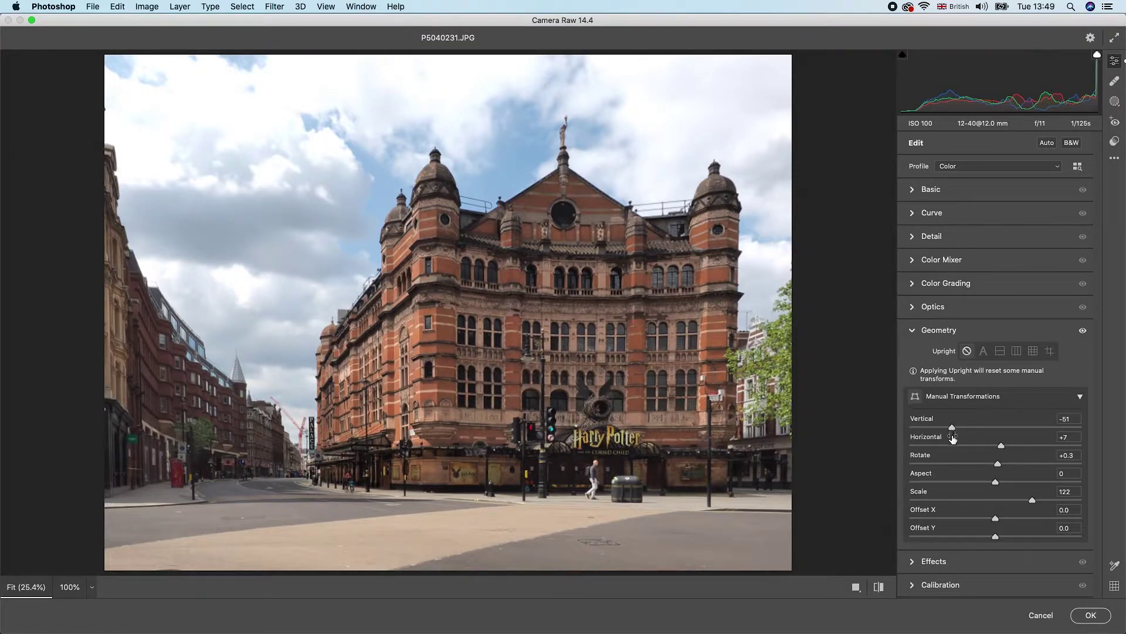
drag(953, 427, 954, 428)
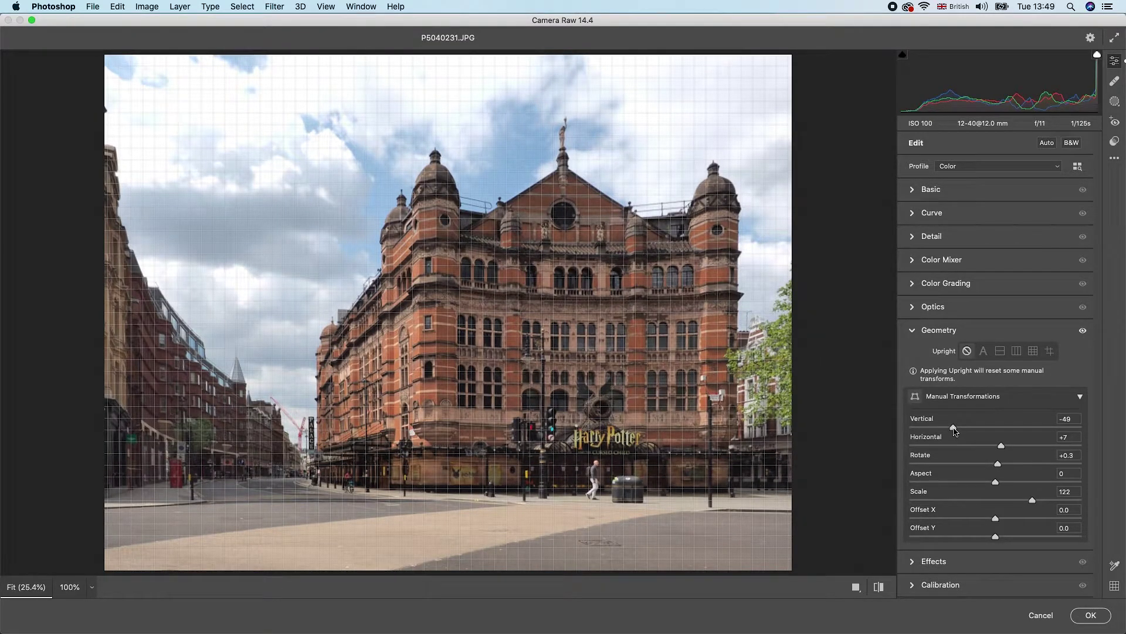
drag(954, 428, 954, 428)
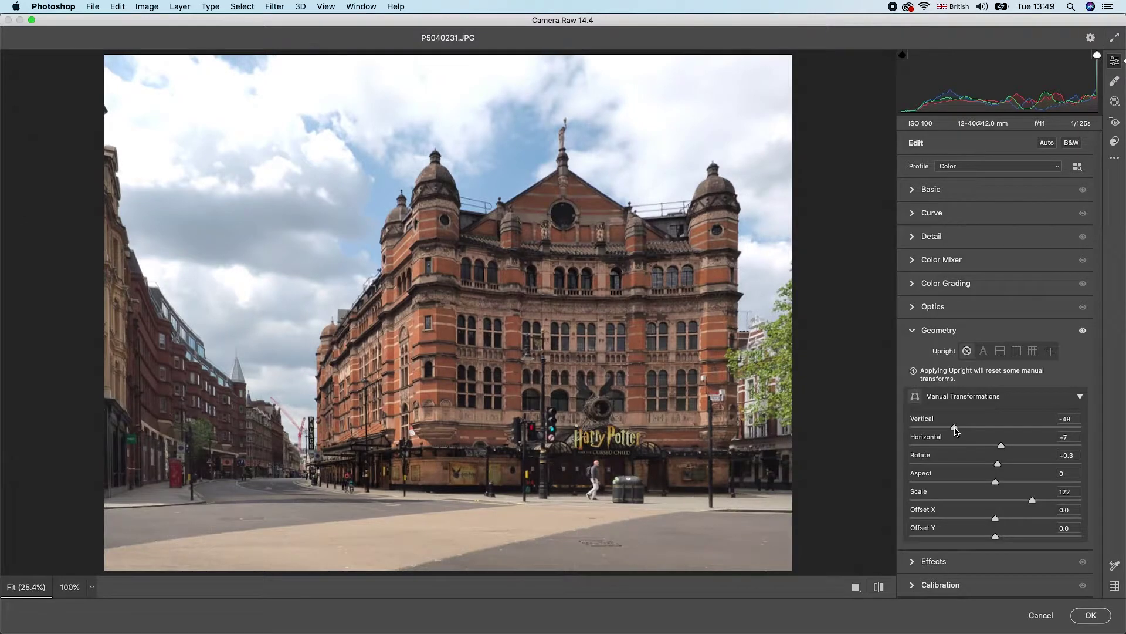
drag(954, 428, 953, 429)
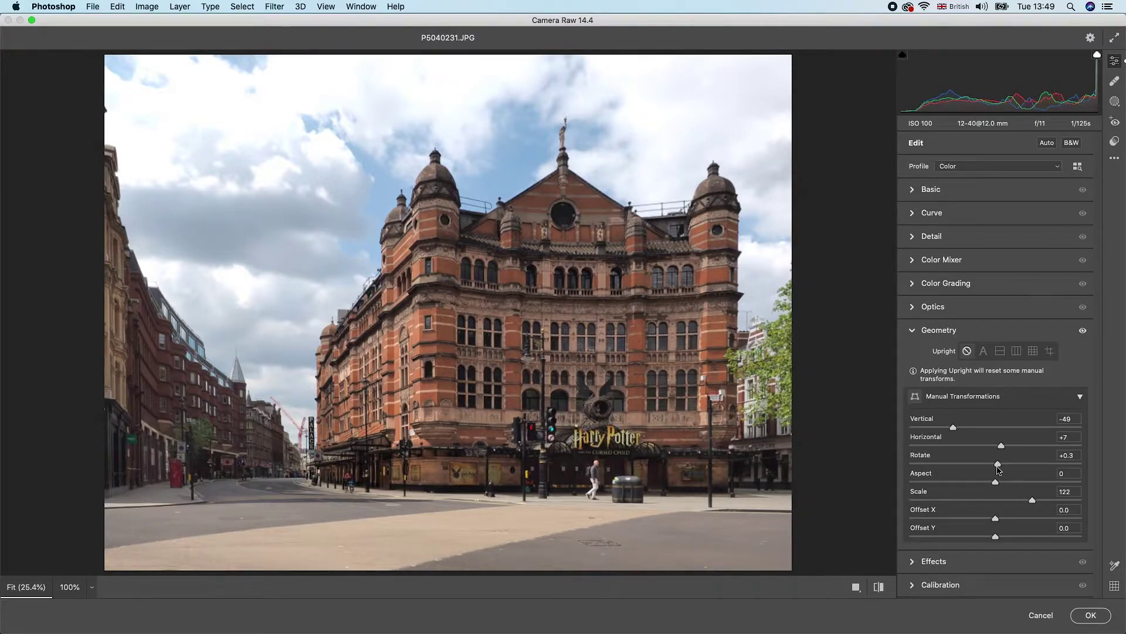
drag(998, 464, 1001, 464)
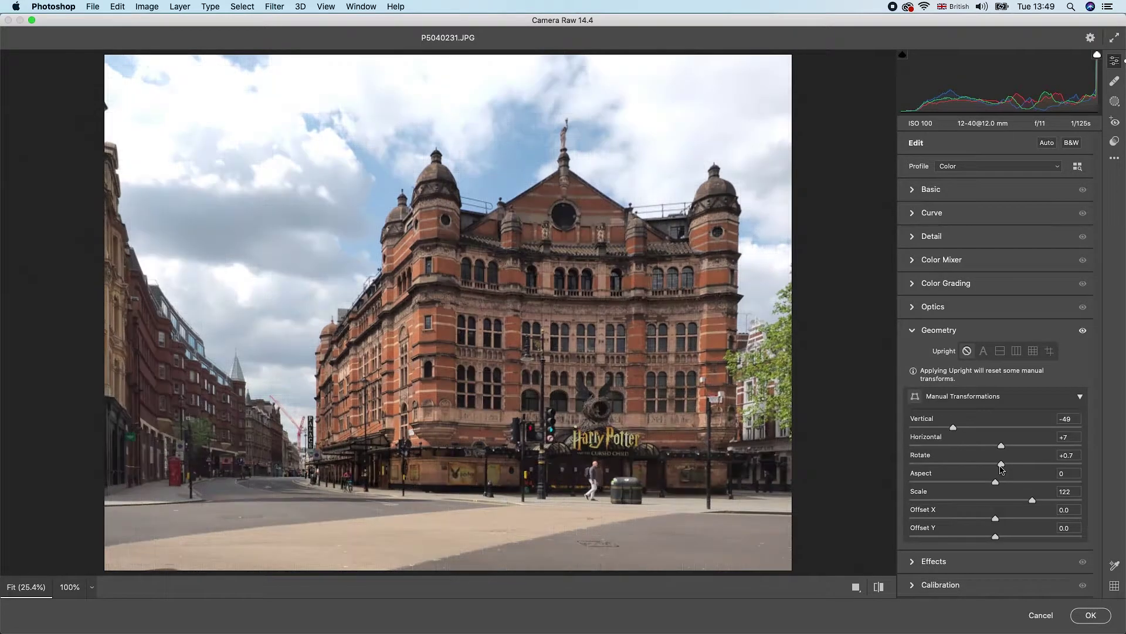
drag(953, 429, 955, 433)
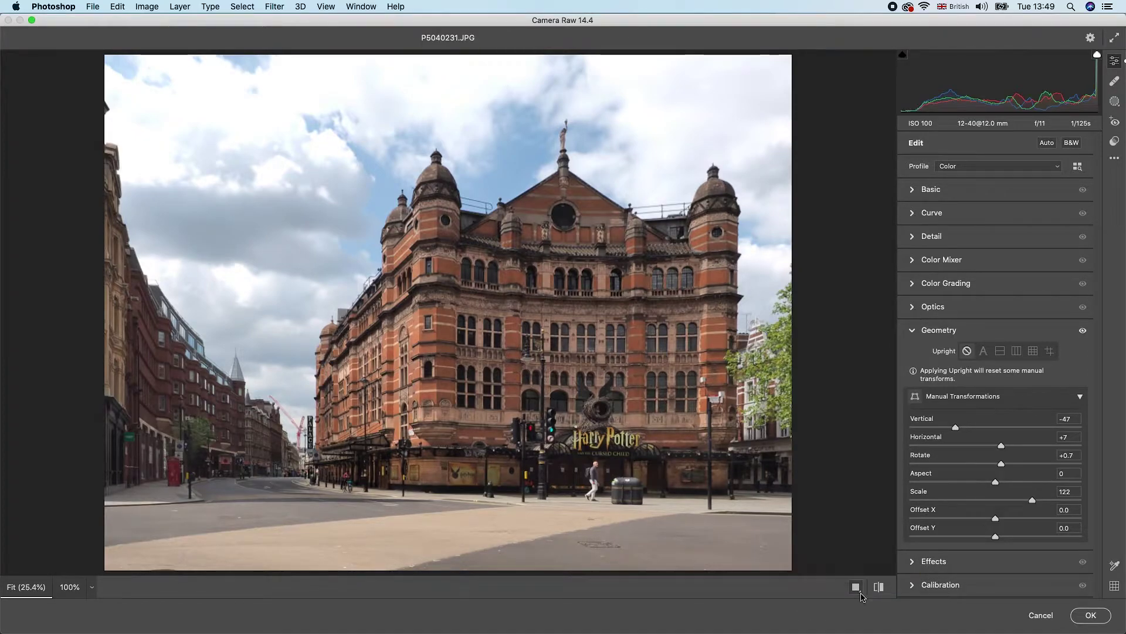
Switch the Camera Raw preview to a side-by-side Before/After view
click(856, 589)
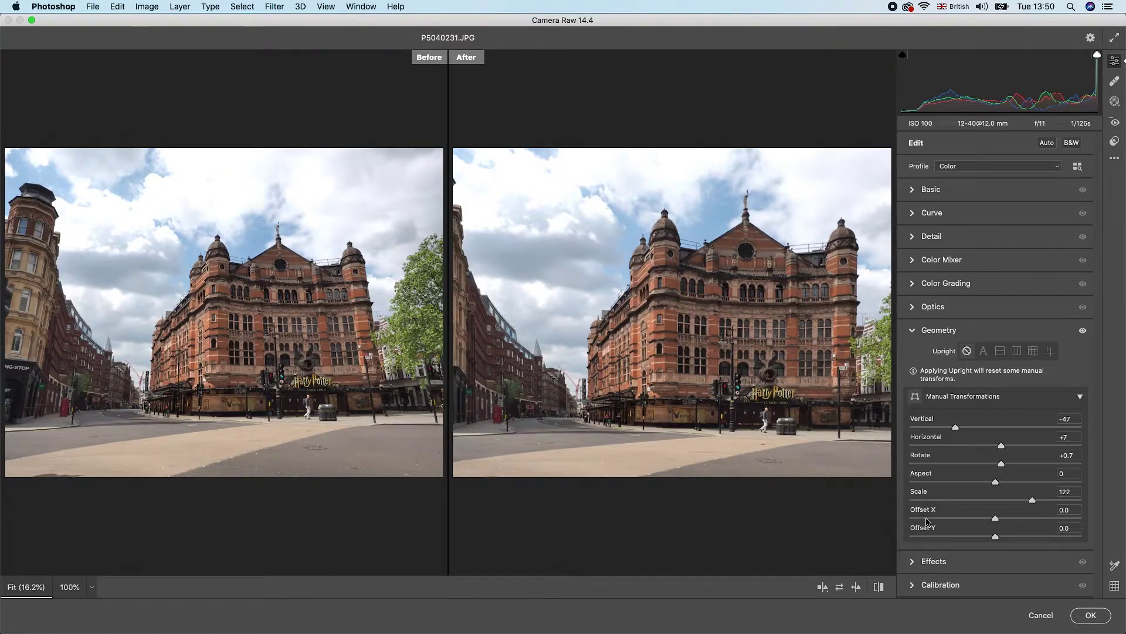
Shift the straightened facade with Offset X -4.8 and Offset Y -6.8
drag(995, 520, 1000, 520)
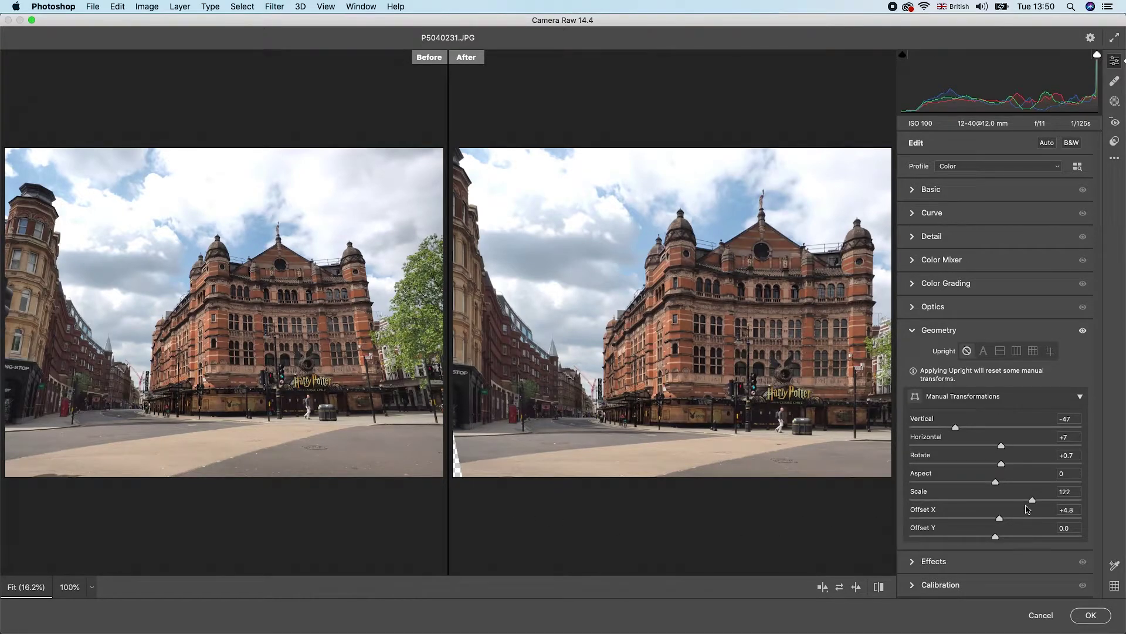
drag(1000, 520, 993, 522)
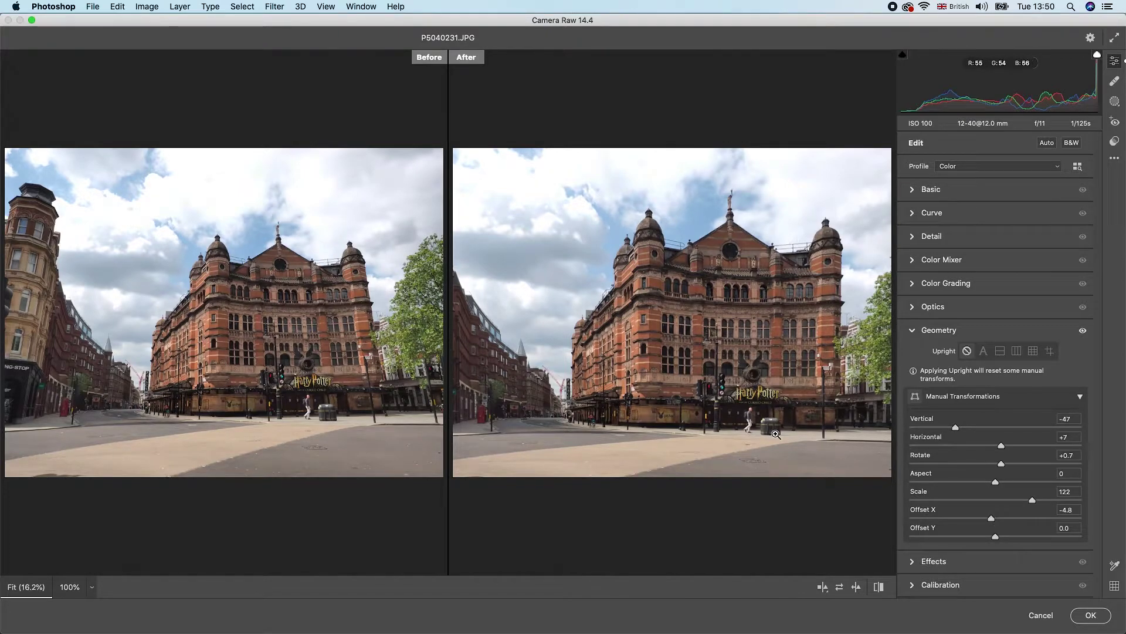
drag(995, 536, 1000, 539)
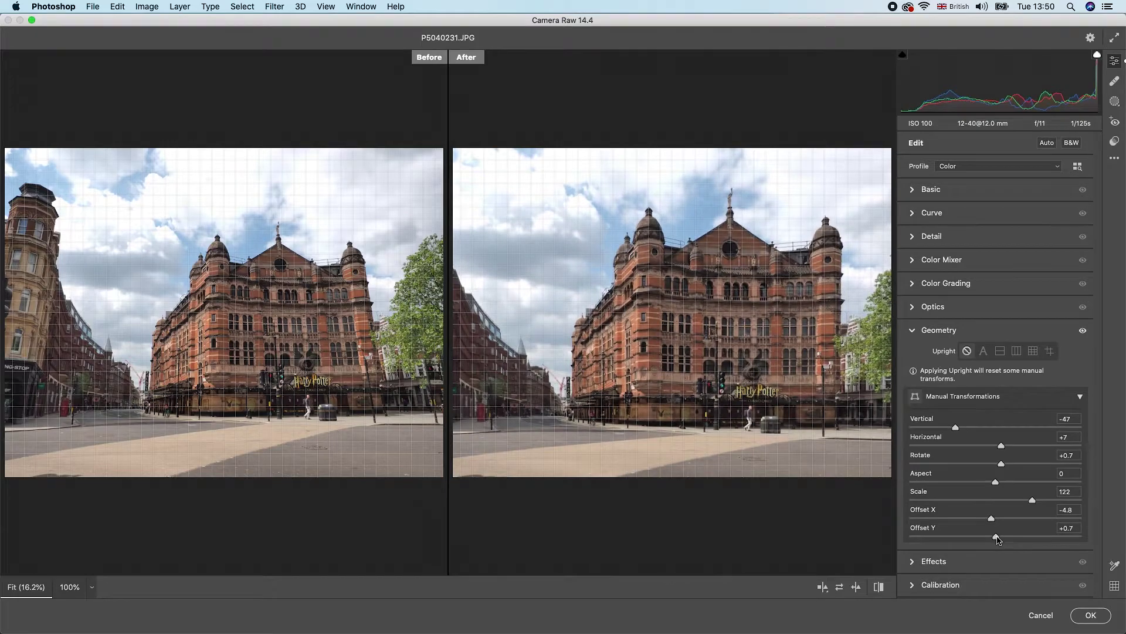
drag(999, 539, 989, 538)
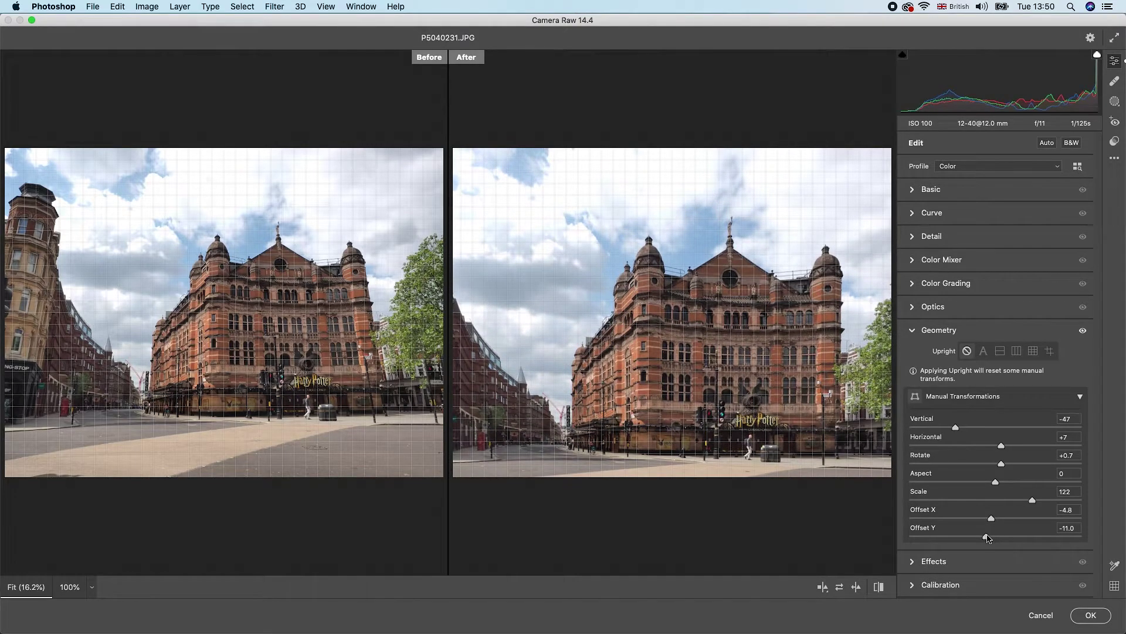
drag(988, 539, 991, 537)
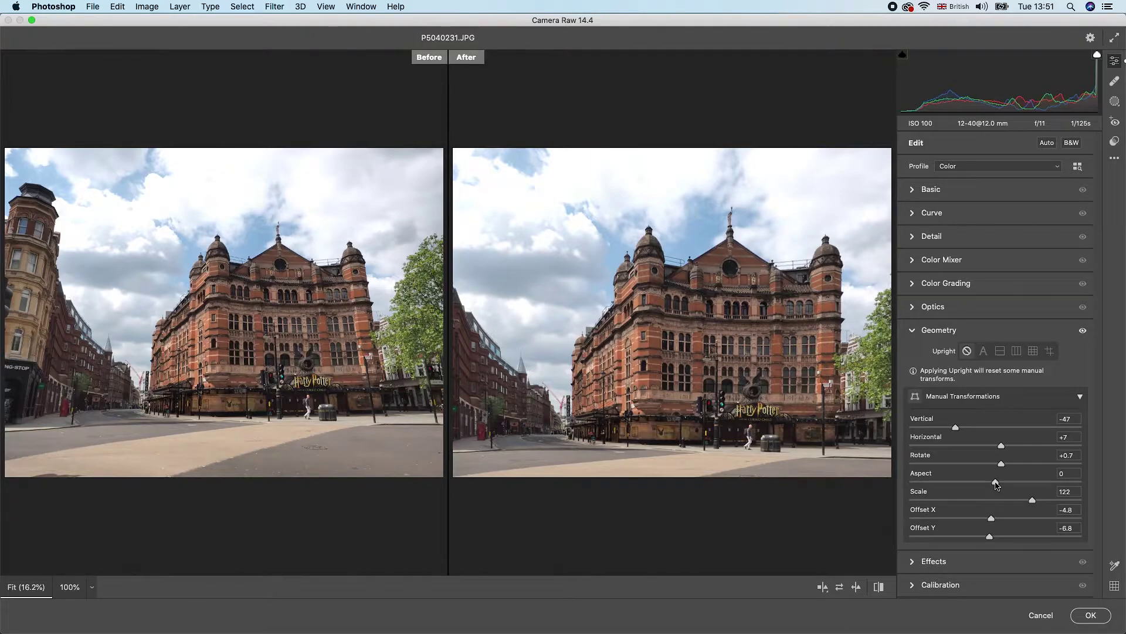
Reset and settle the Aspect correction at +9, then apply the Camera Raw filter
drag(995, 483, 970, 482)
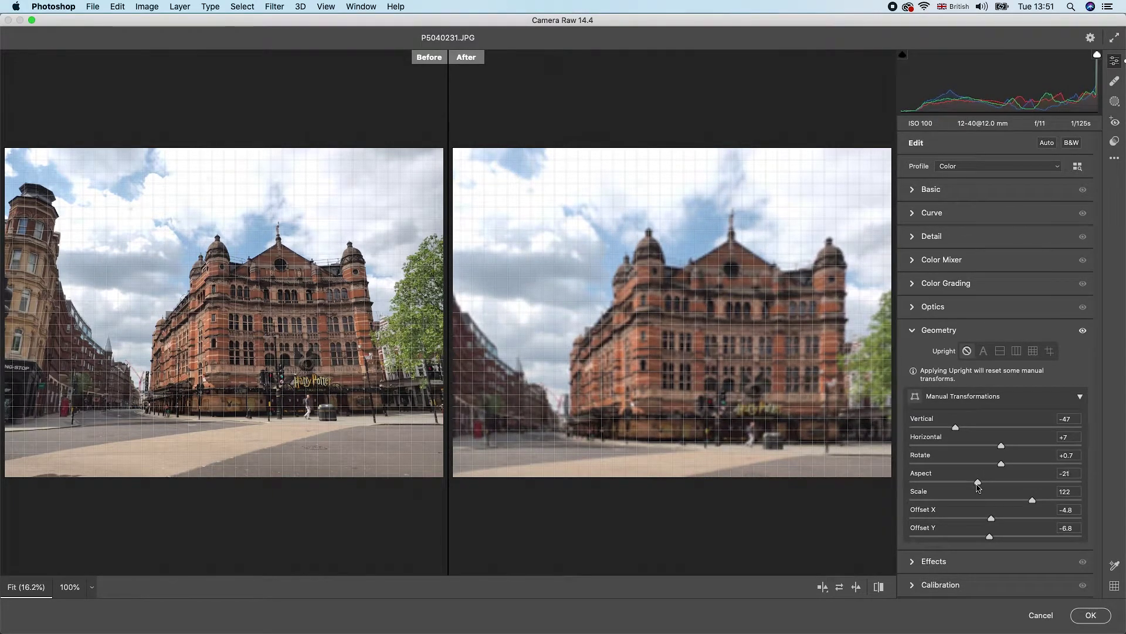
mouse_move(969, 485)
mouse_down()
mouse_move(1019, 483)
mouse_move(1020, 494)
mouse_move(1013, 486)
mouse_up()
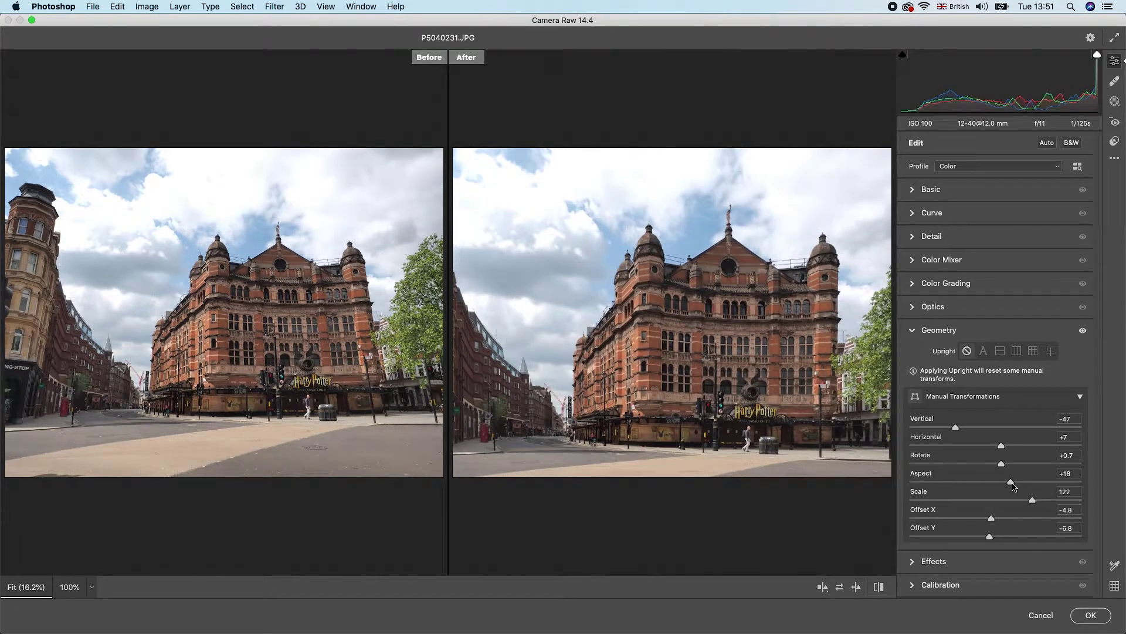
double_click(1012, 482)
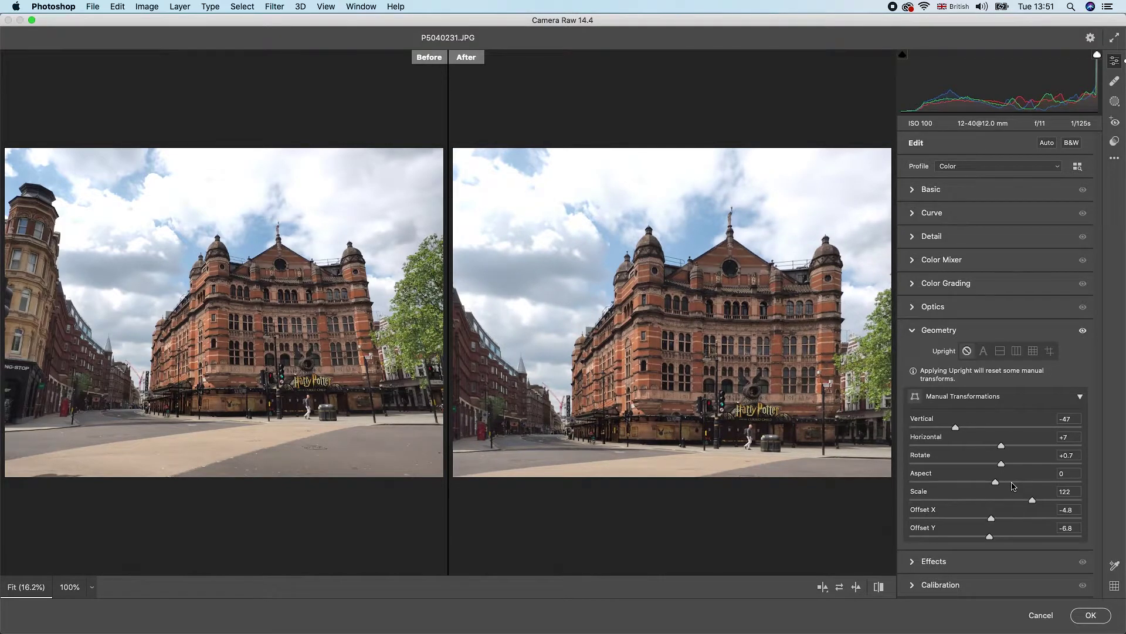
drag(995, 482, 1004, 485)
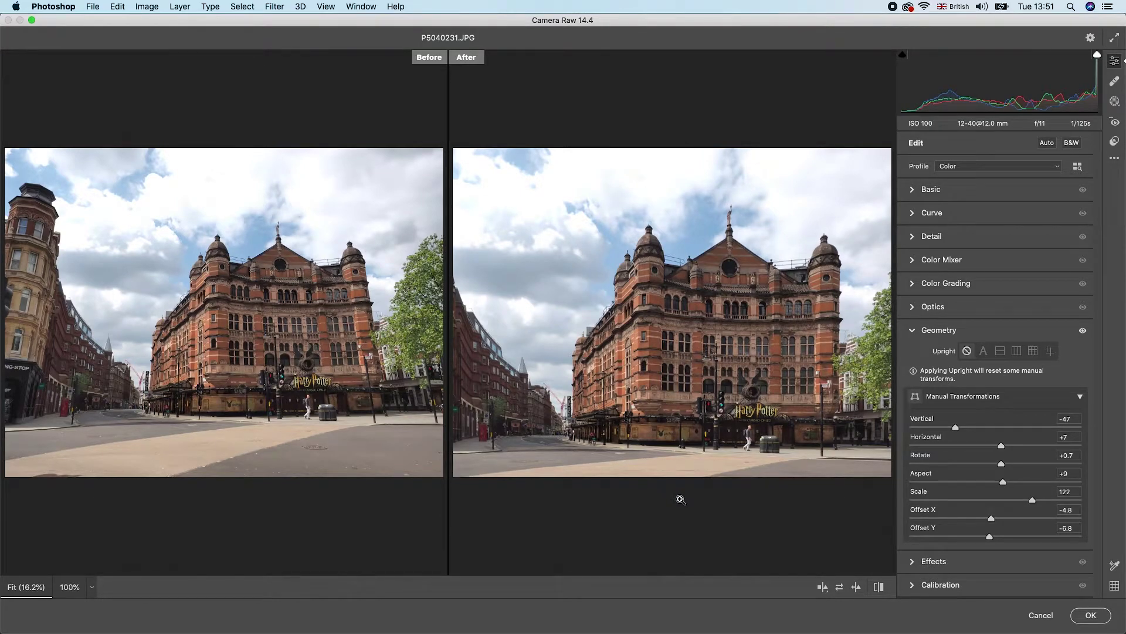
click(1091, 616)
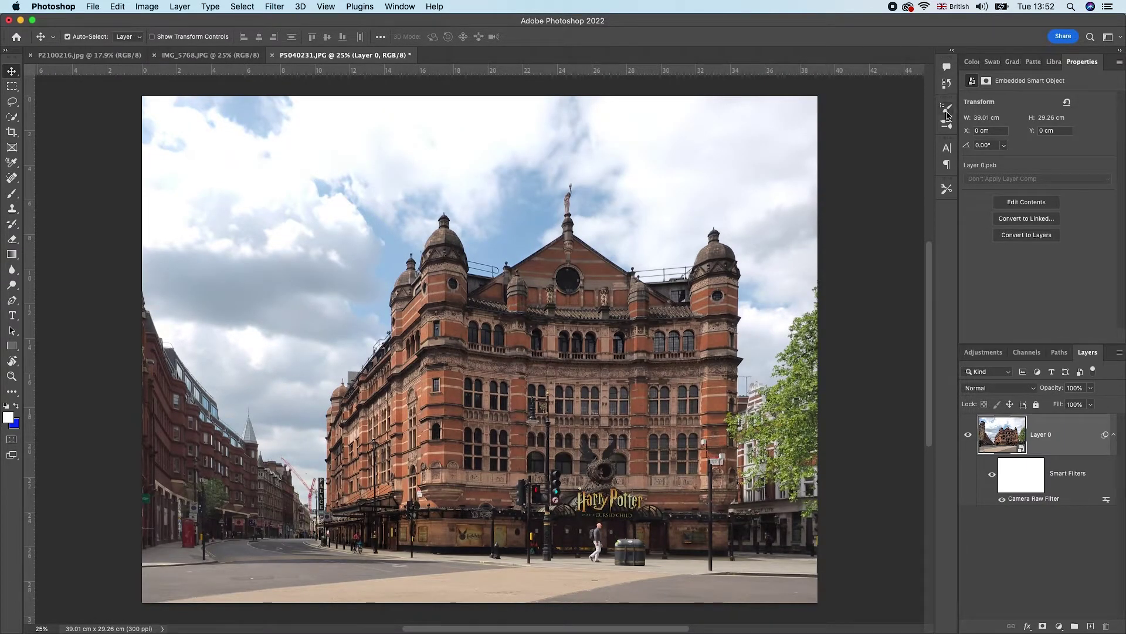
In History, compare the Convert to Smart Object state with the Camera Raw Filter state
click(946, 83)
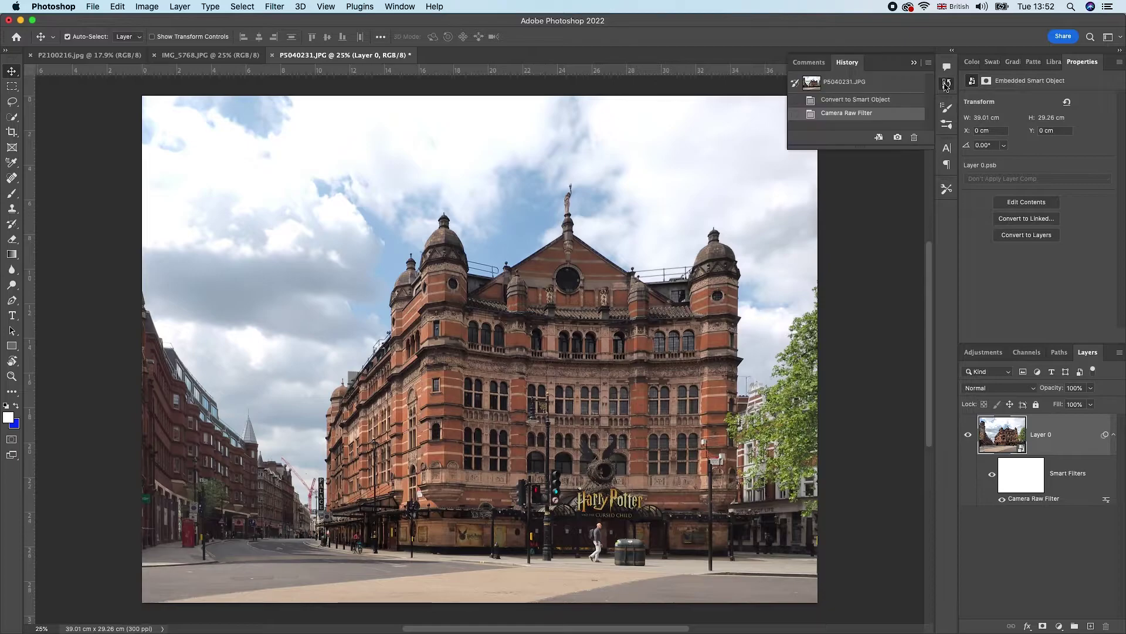
click(840, 100)
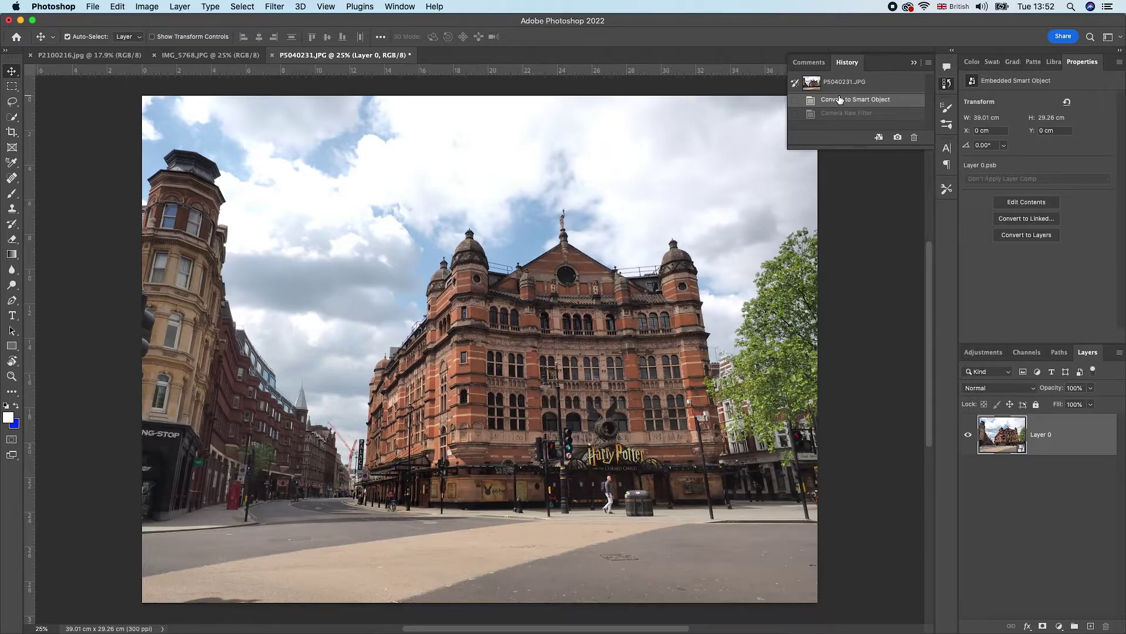
click(840, 115)
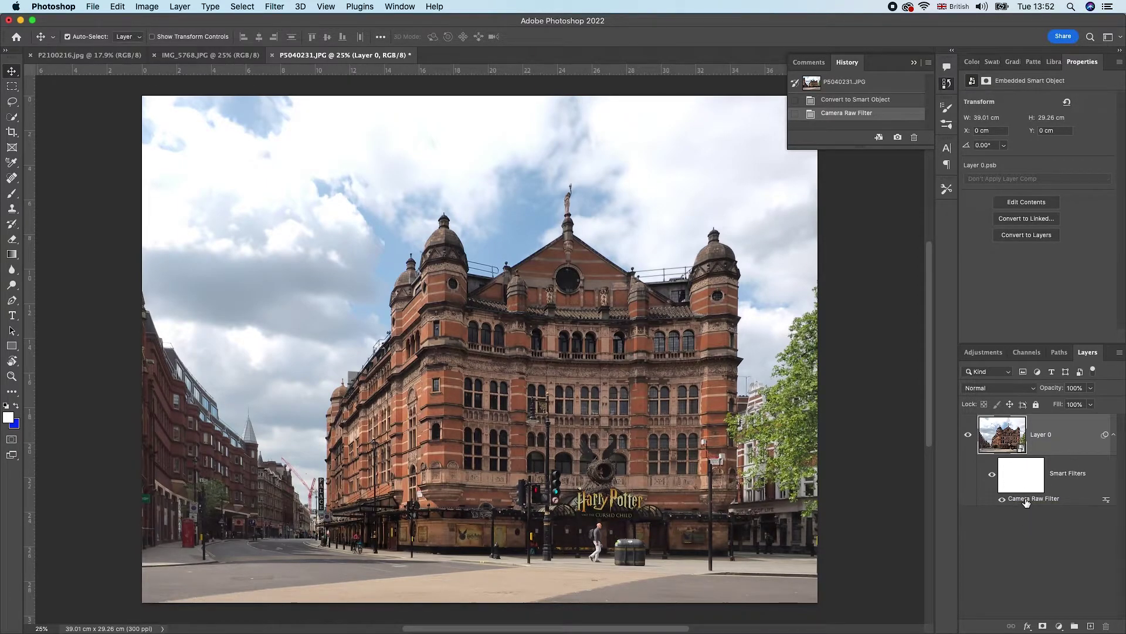
Revise the smart filter to Vertical -43, Horizontal +10, Rotate +1.0, then revert to the original snapshot
double_click(1024, 500)
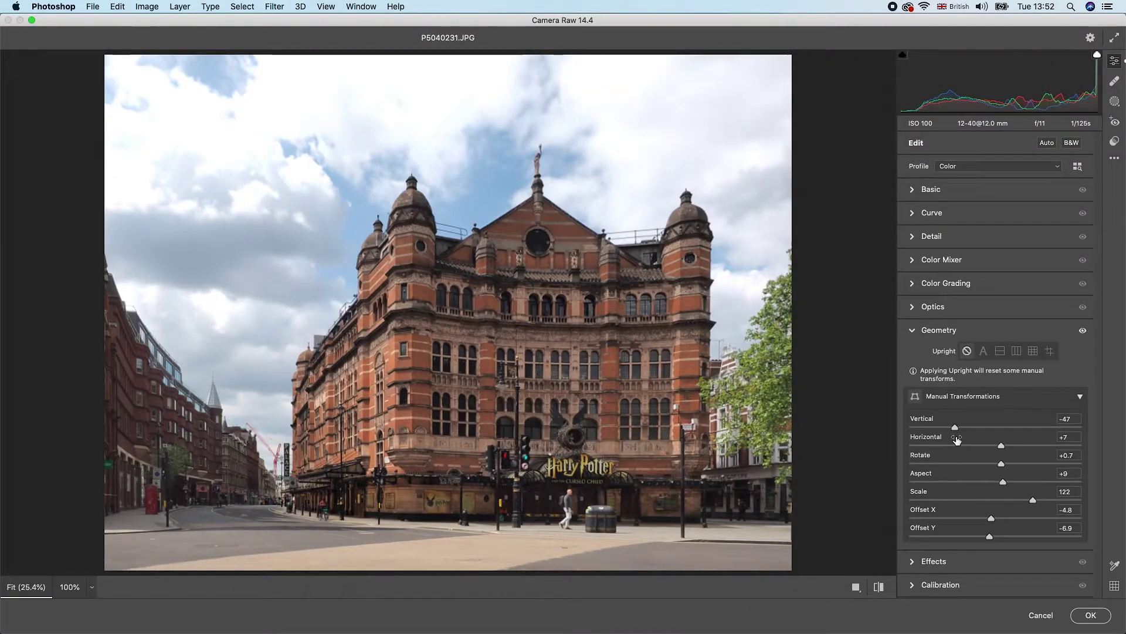
drag(955, 429, 960, 430)
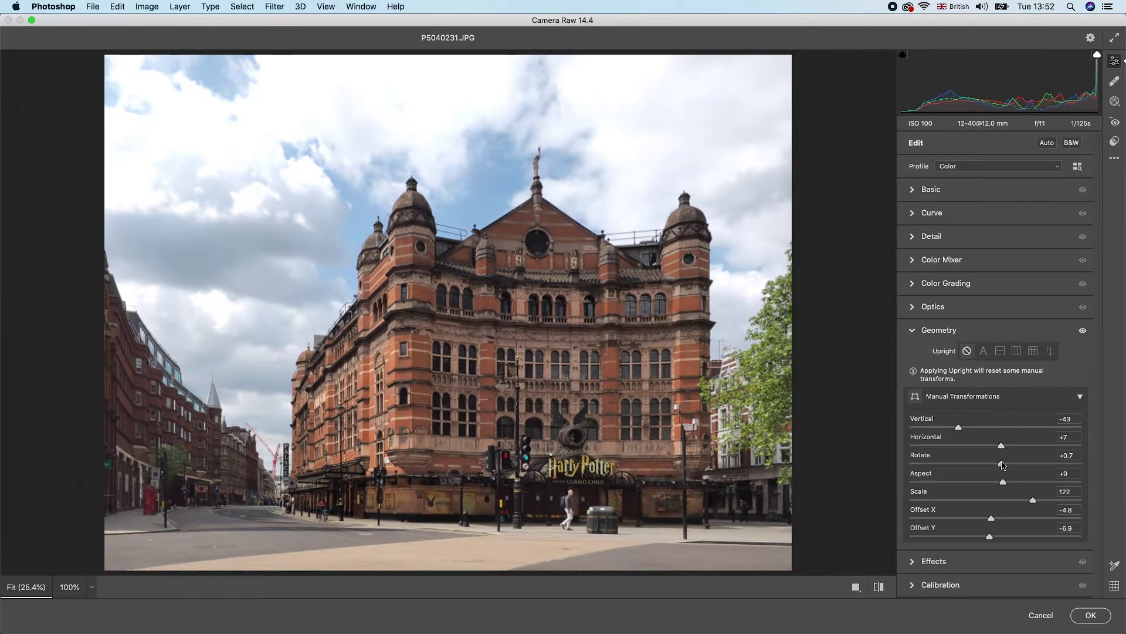
drag(1002, 446, 1005, 446)
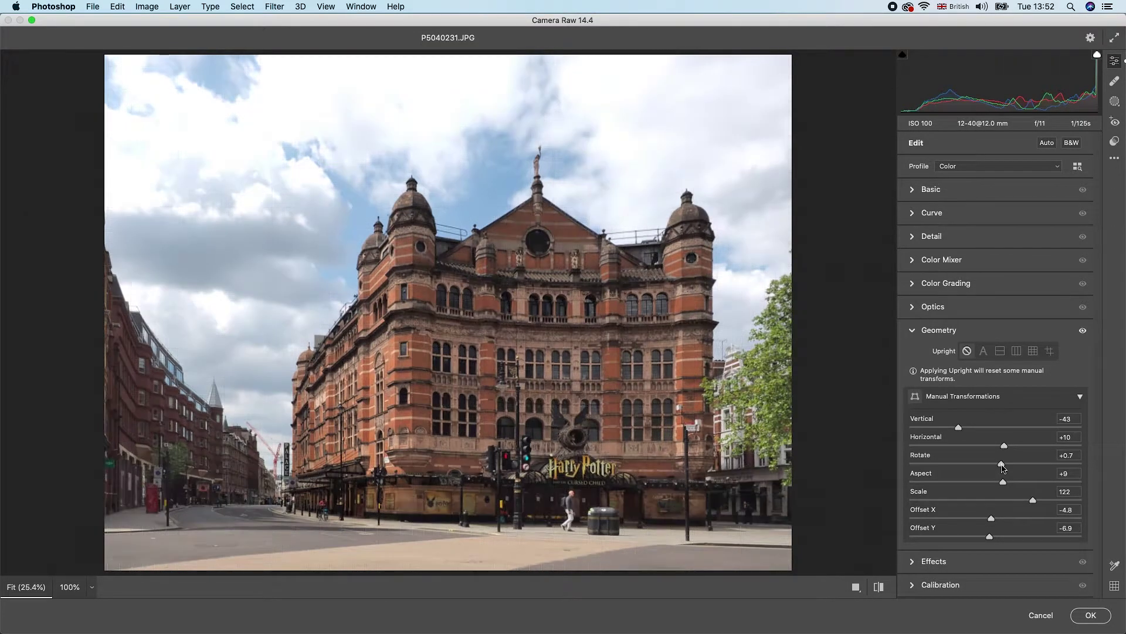
drag(1002, 463, 1005, 465)
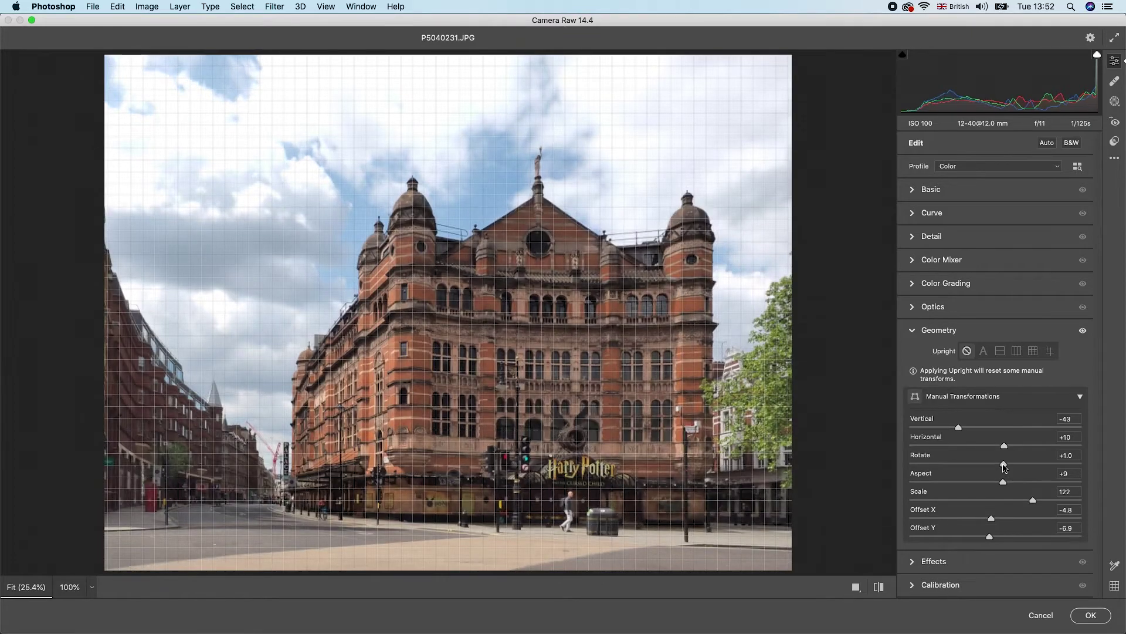
click(1090, 615)
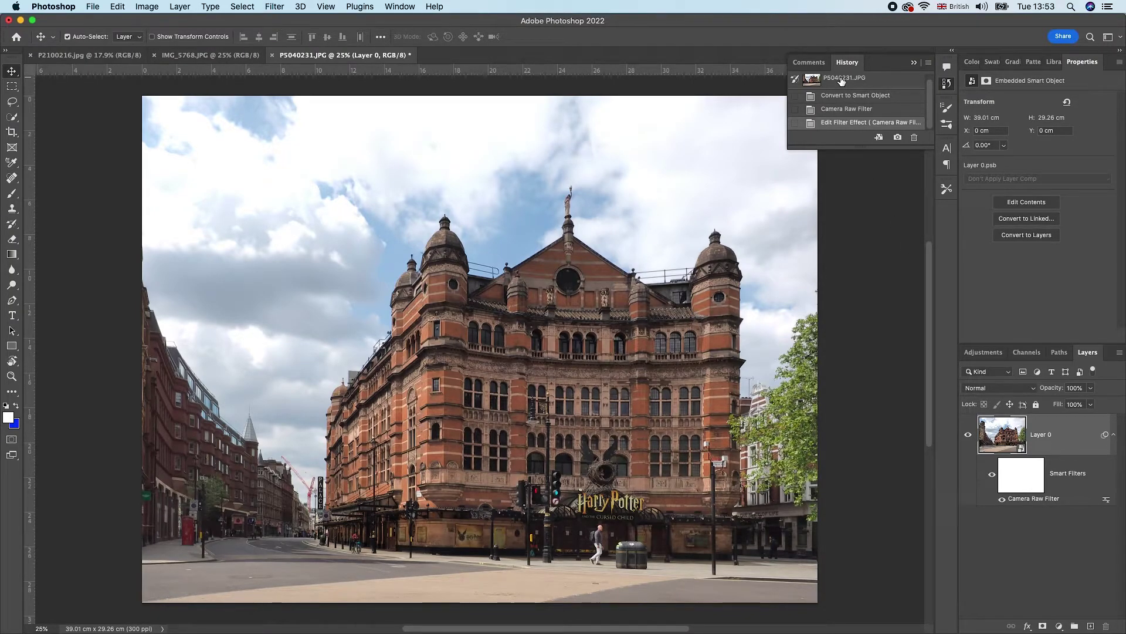
click(841, 81)
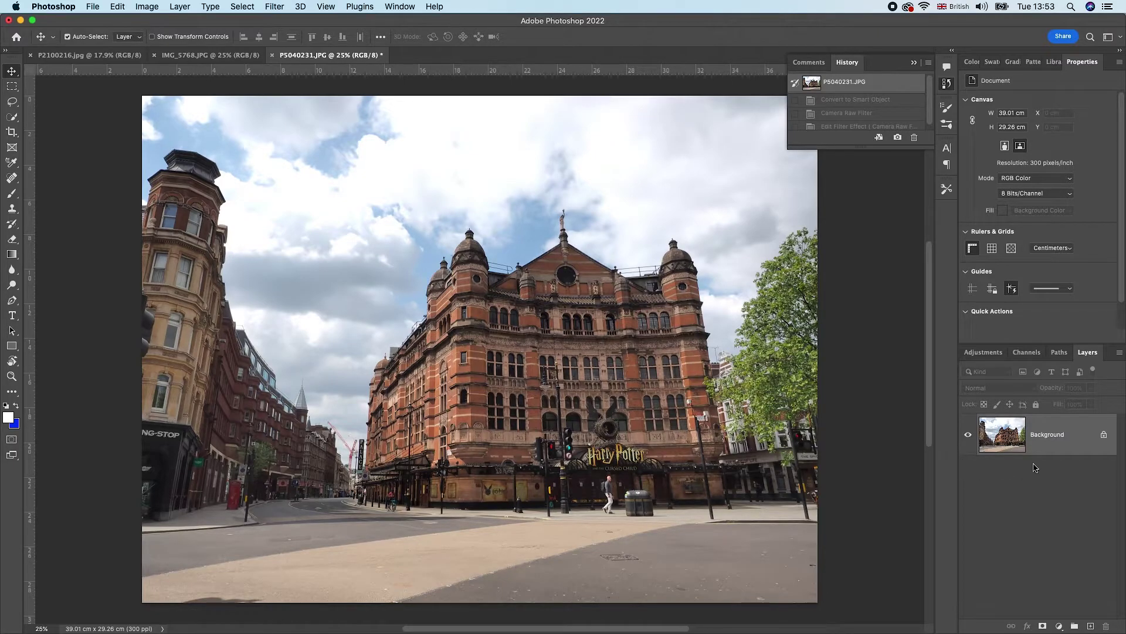
Convert the Background layer to a smart object and open it in the Camera Raw Filter
right_click(1060, 443)
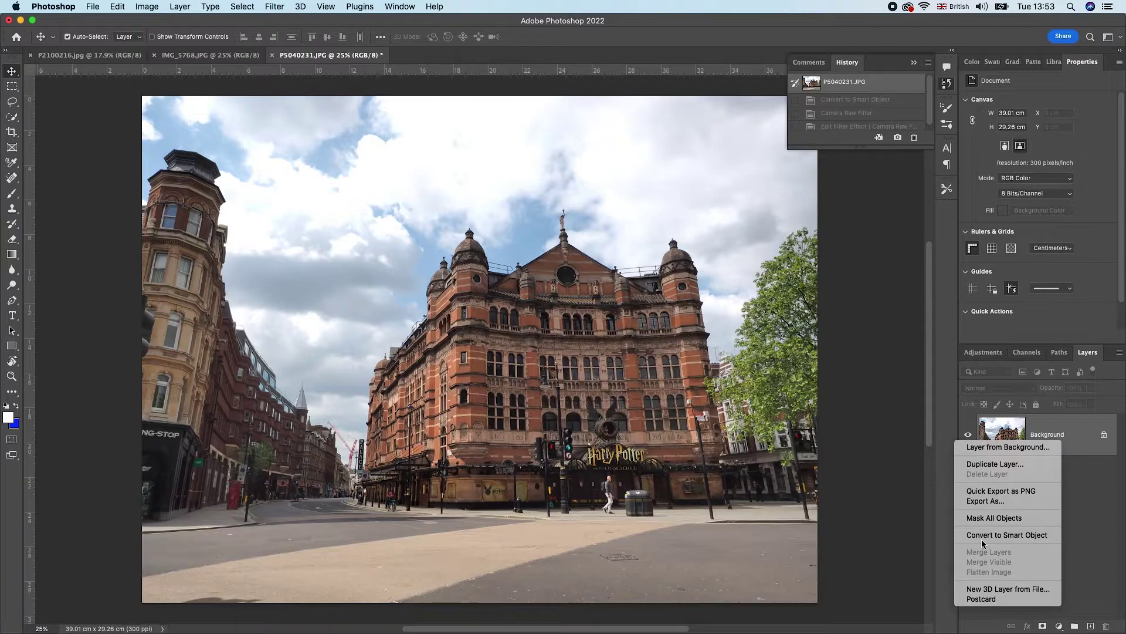
click(1006, 535)
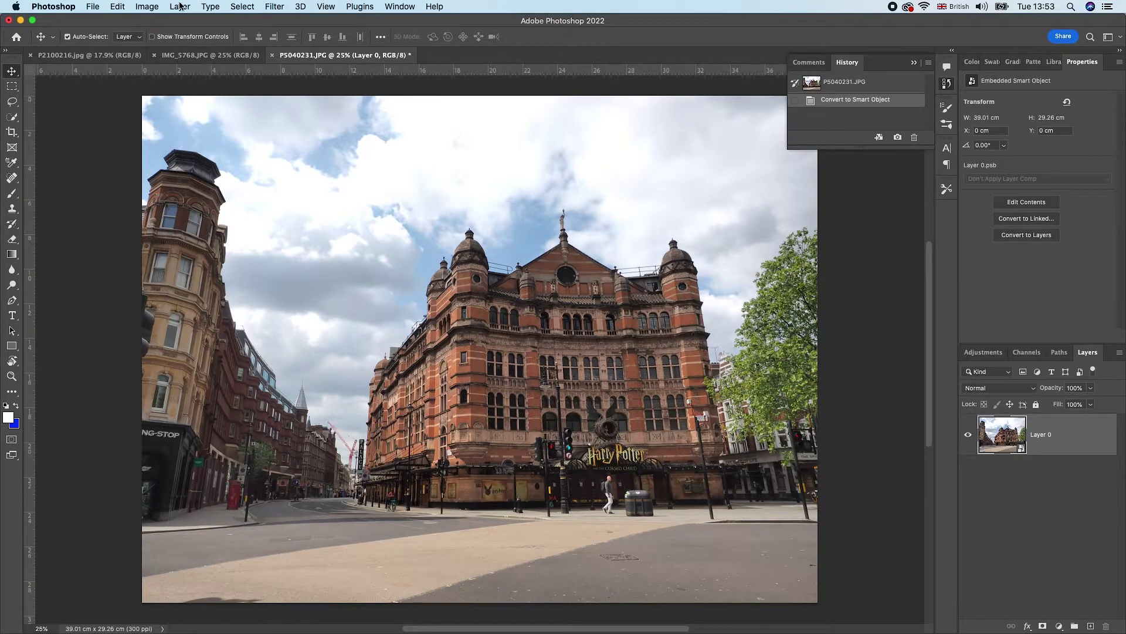
click(274, 7)
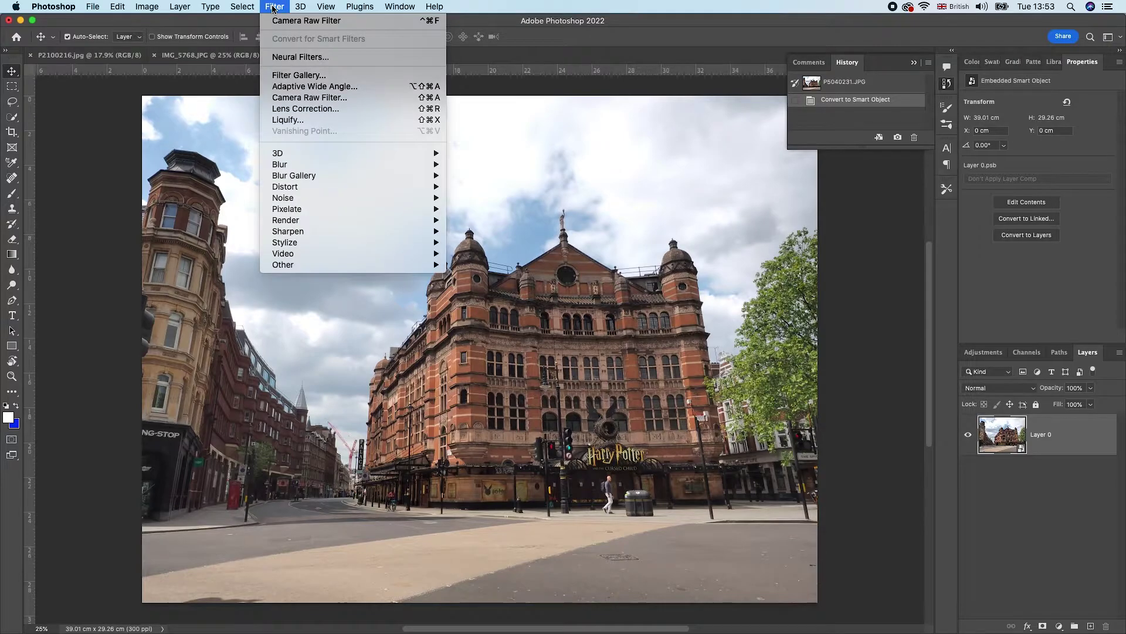
click(291, 99)
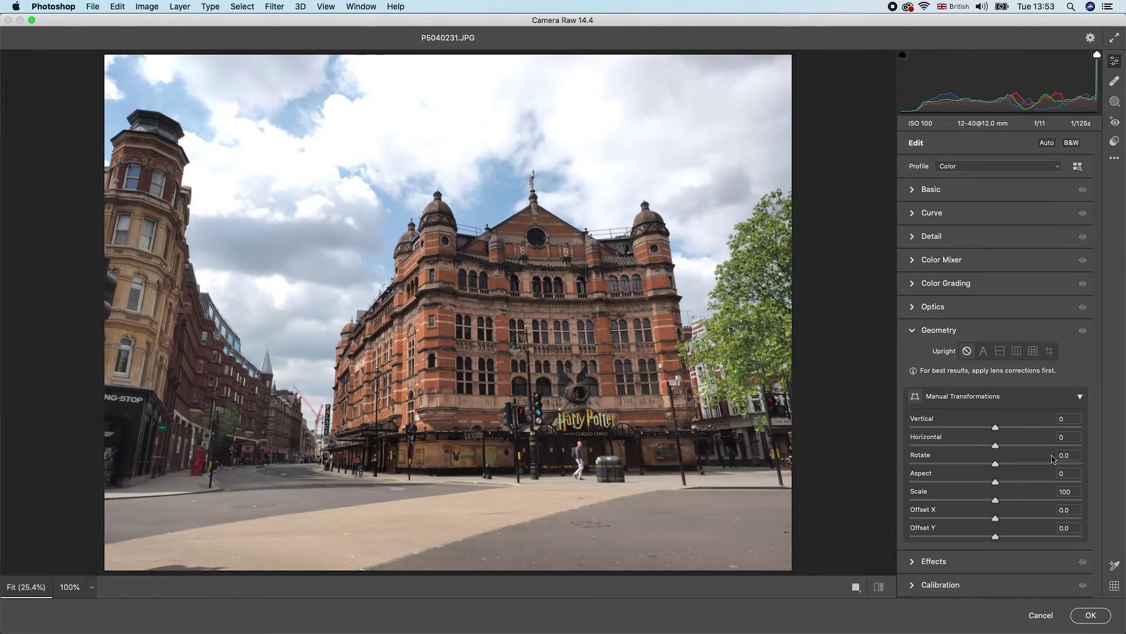
Turn on Guided Upright and draw vertical guides up the theatre's left and right towers
click(1050, 351)
click(1049, 351)
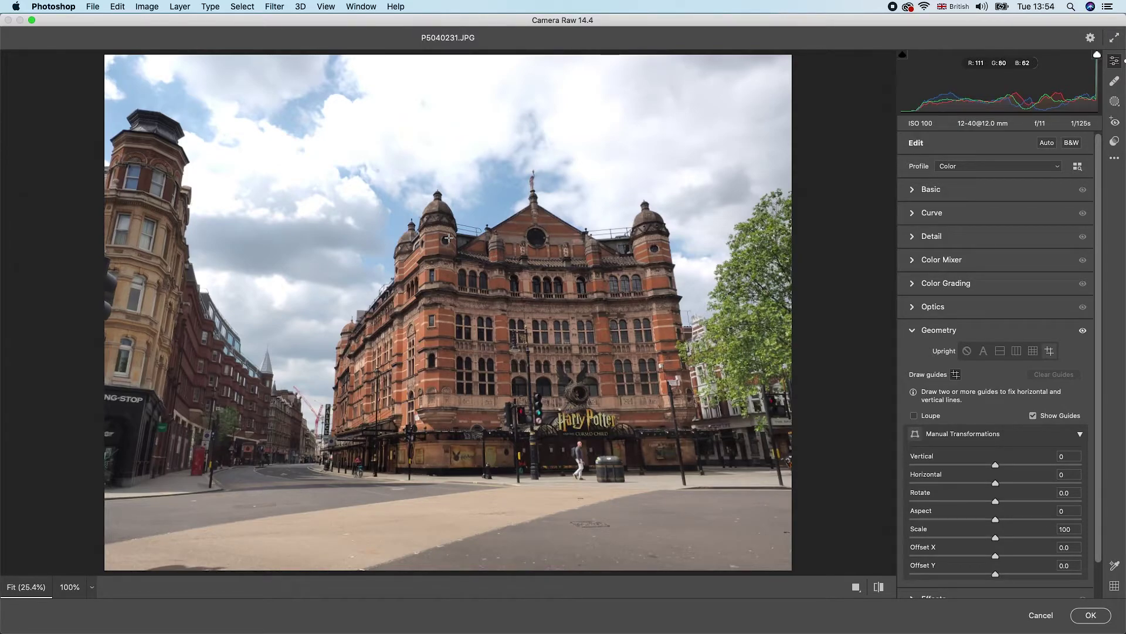
drag(434, 88, 428, 558)
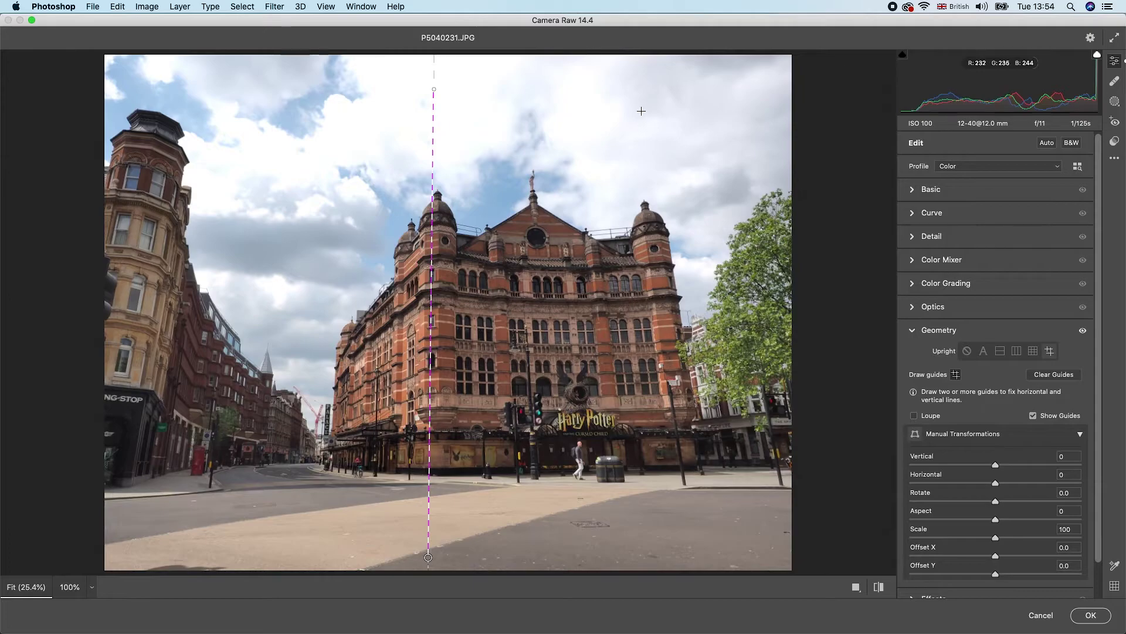
drag(627, 80, 711, 542)
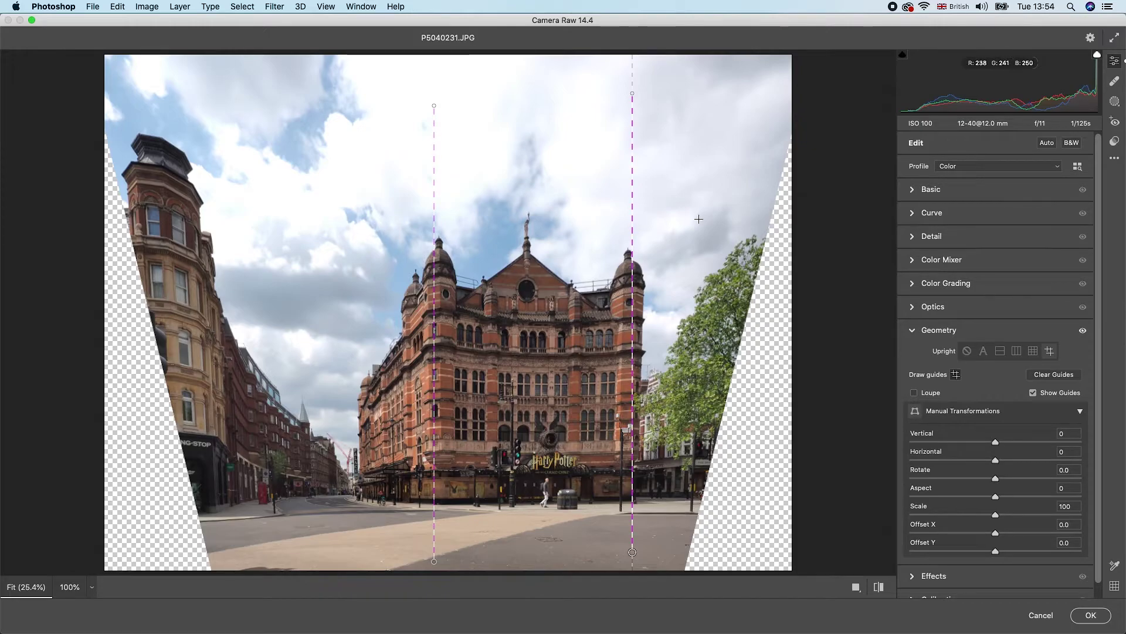
Add two horizontal guides, one across the upper facade and one along the street
drag(298, 211, 742, 209)
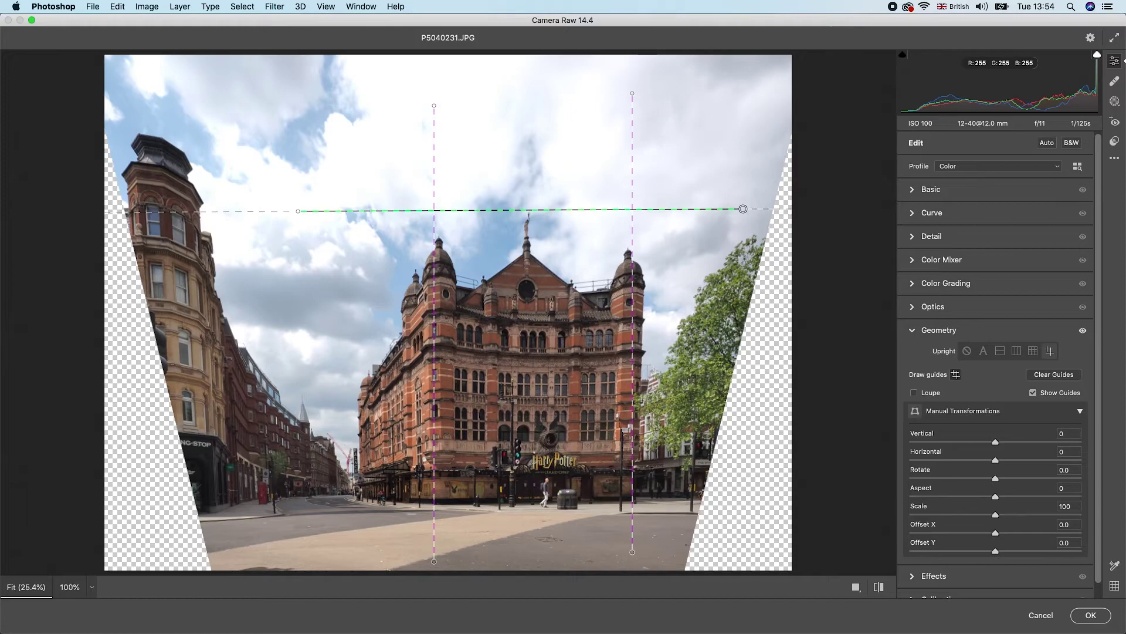
drag(744, 209, 744, 210)
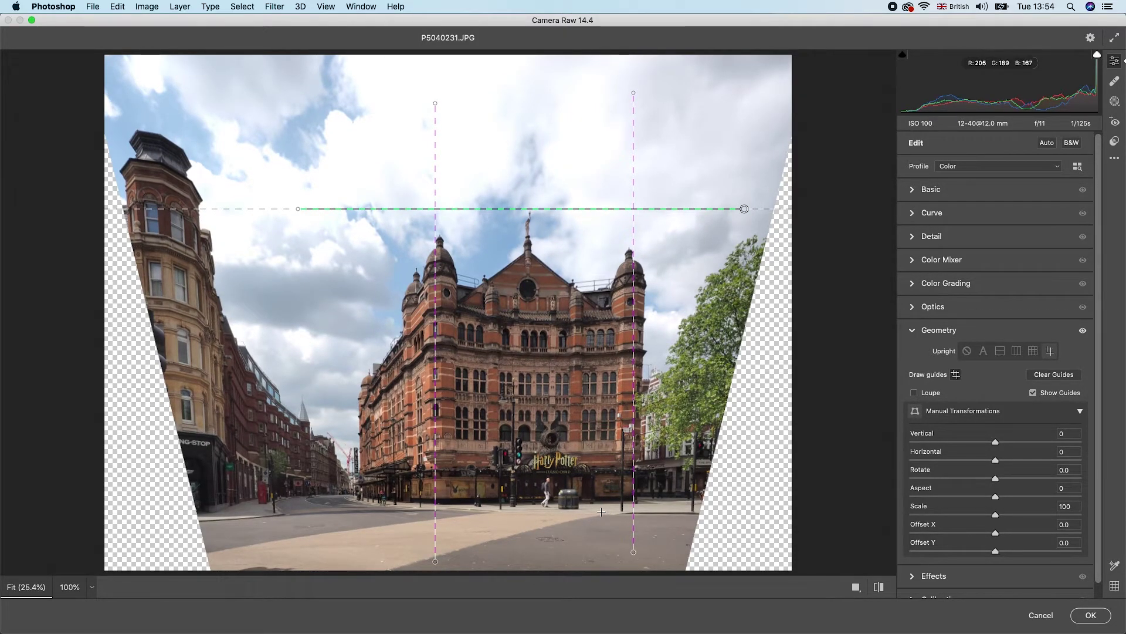
drag(263, 535, 740, 536)
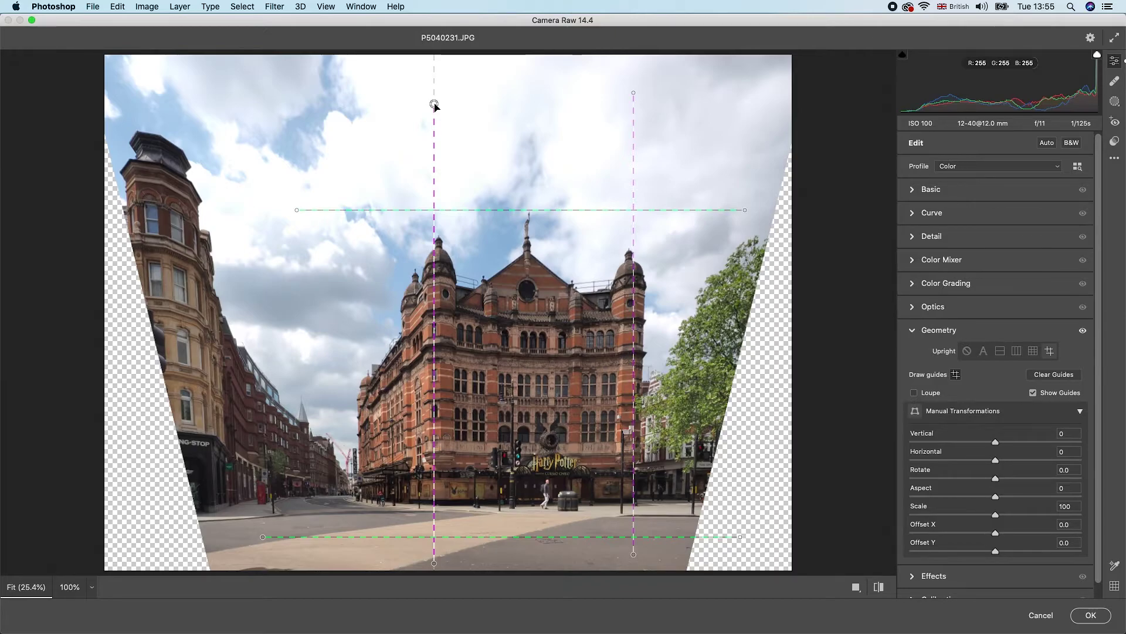
Fine-tune the endpoints of the left and right vertical guides onto the tower edges
drag(434, 104, 435, 107)
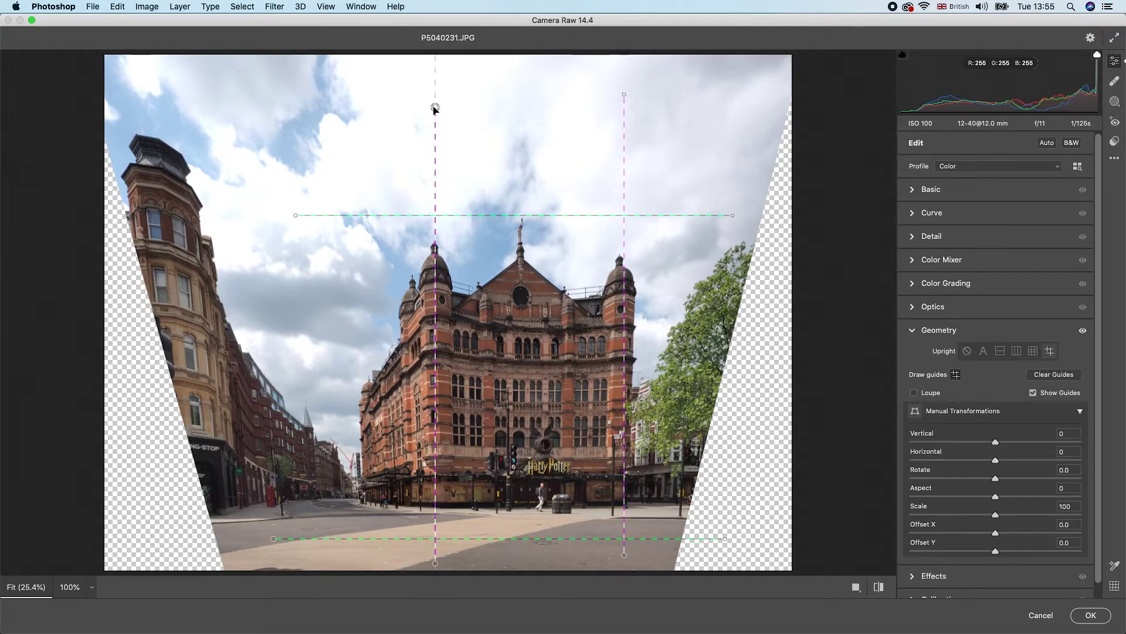
drag(435, 108, 427, 107)
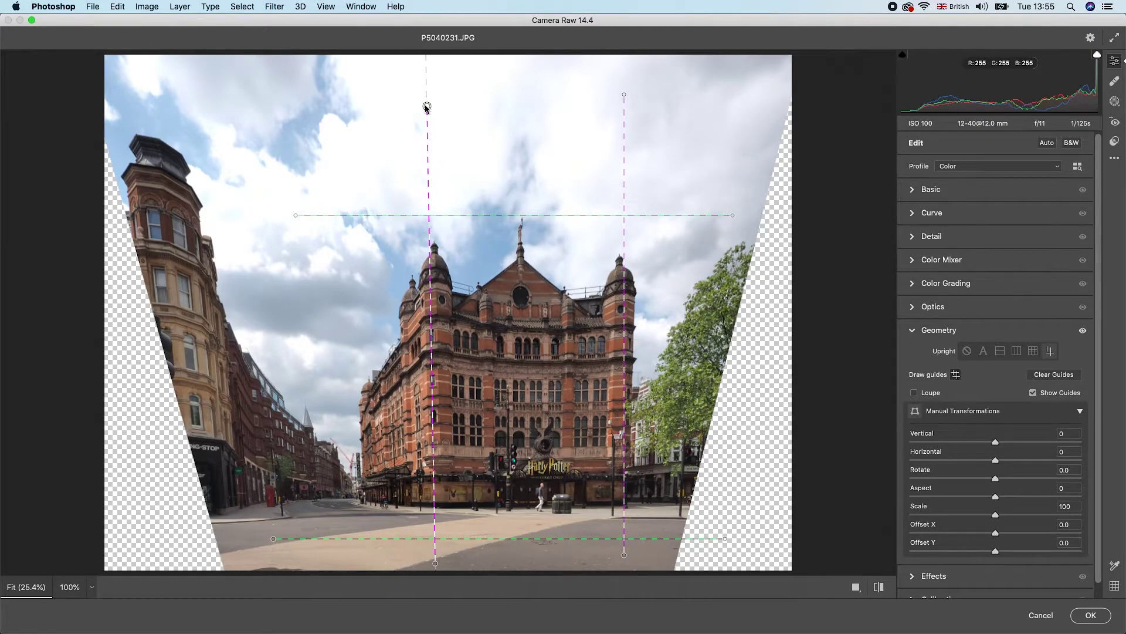
mouse_move(434, 104)
mouse_down()
mouse_move(424, 89)
mouse_move(432, 127)
mouse_move(437, 99)
mouse_move(434, 113)
mouse_up()
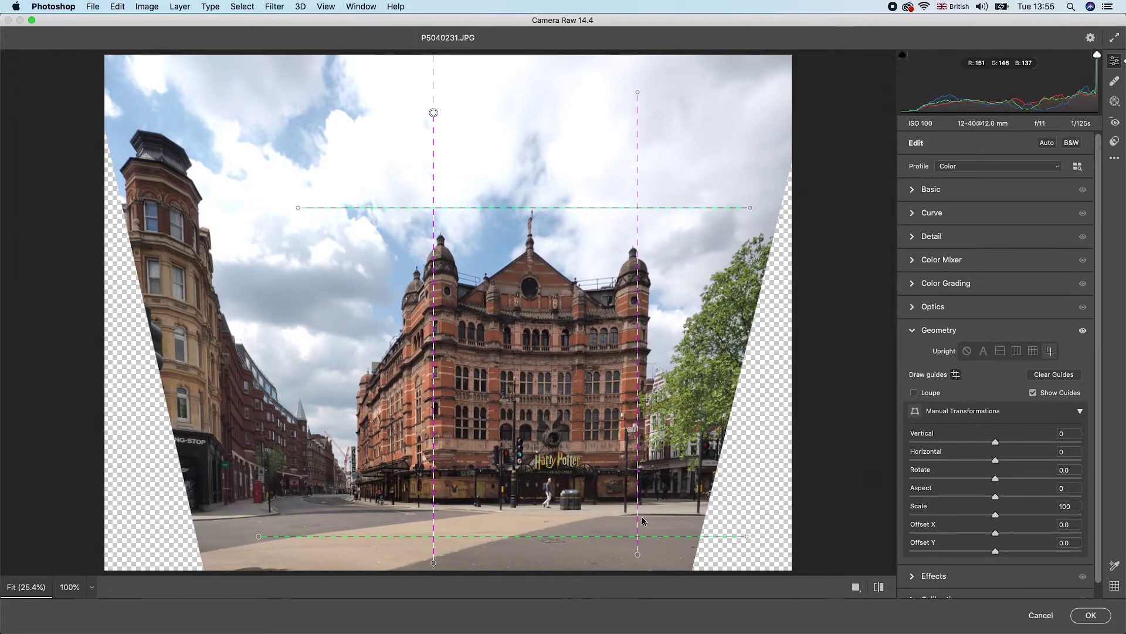
drag(638, 556, 639, 542)
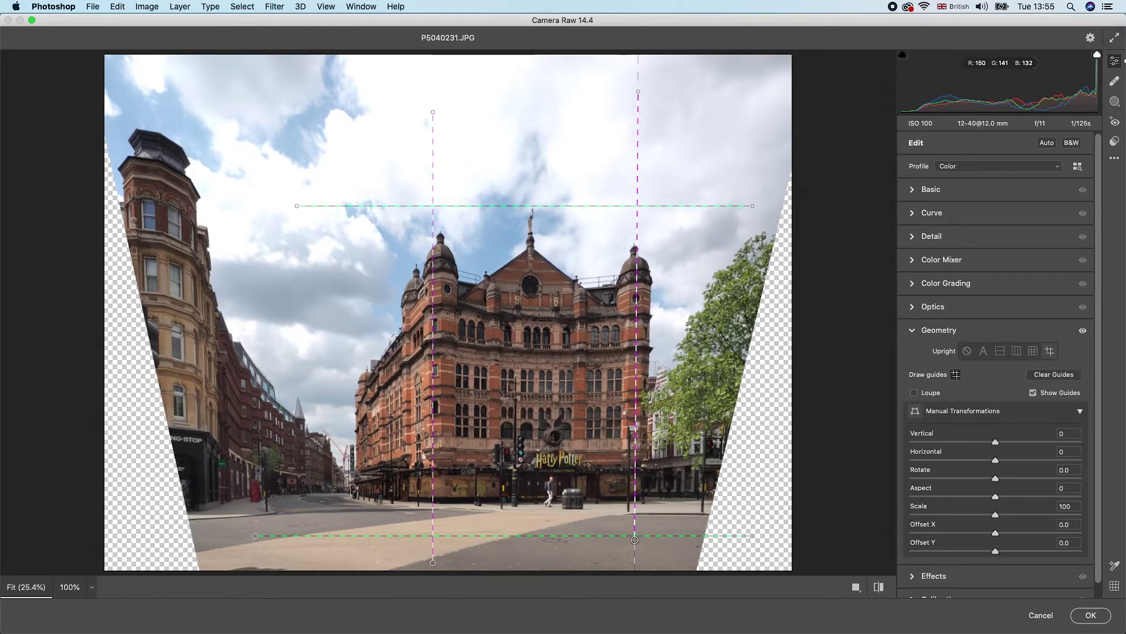
drag(637, 543, 634, 541)
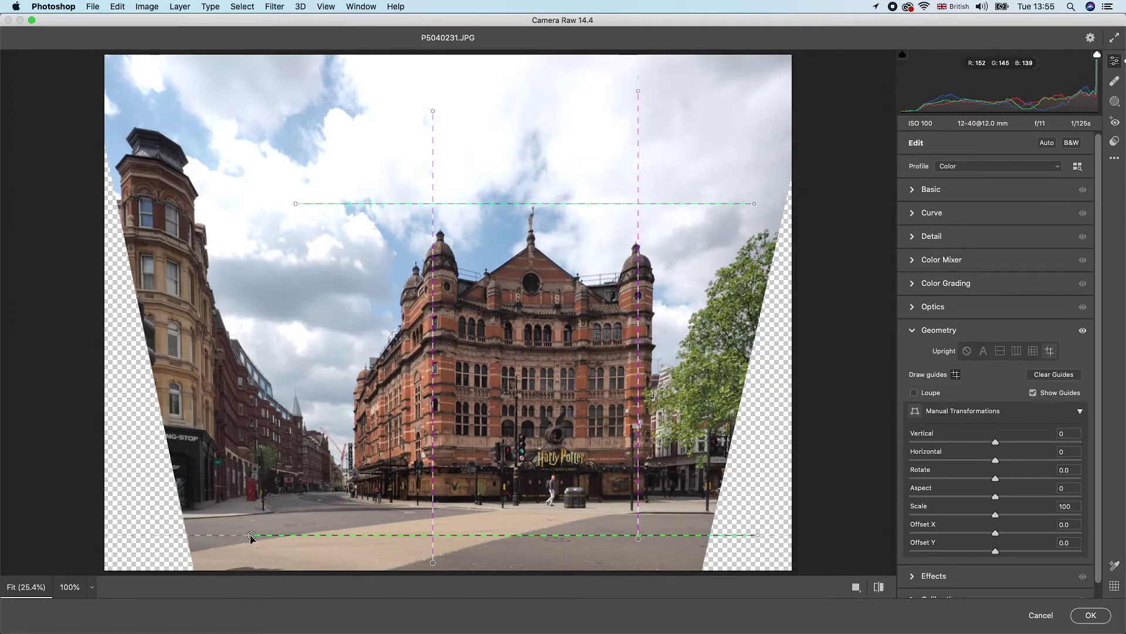
Set the bottom guide's left end on the pavement and move the left guide onto the left building's edge
drag(251, 536, 253, 530)
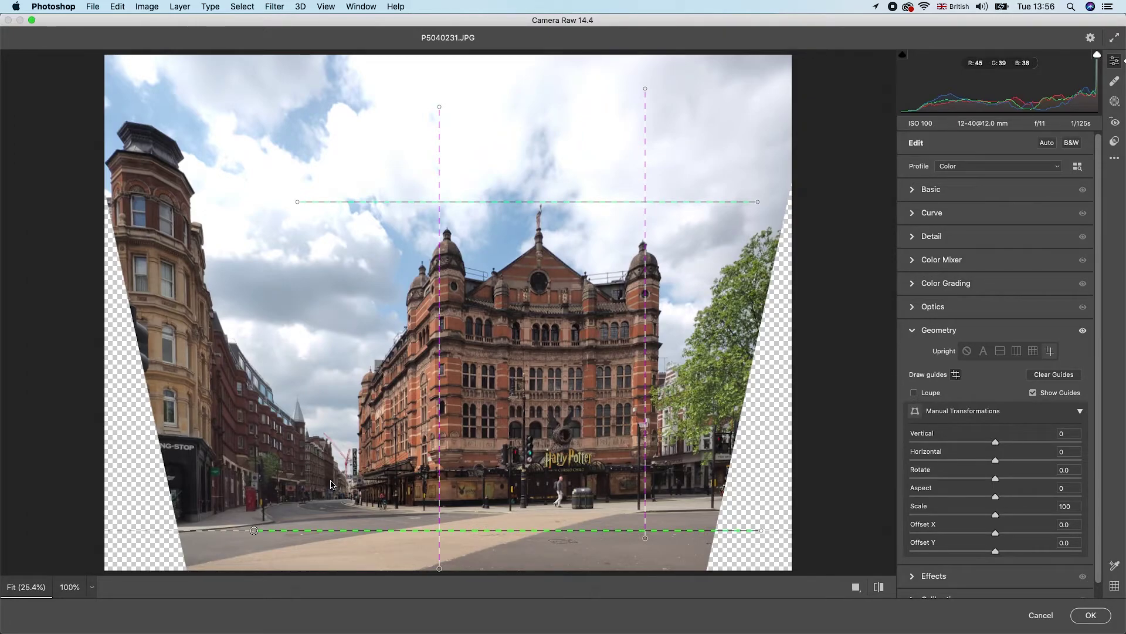
key(ctrl+z)
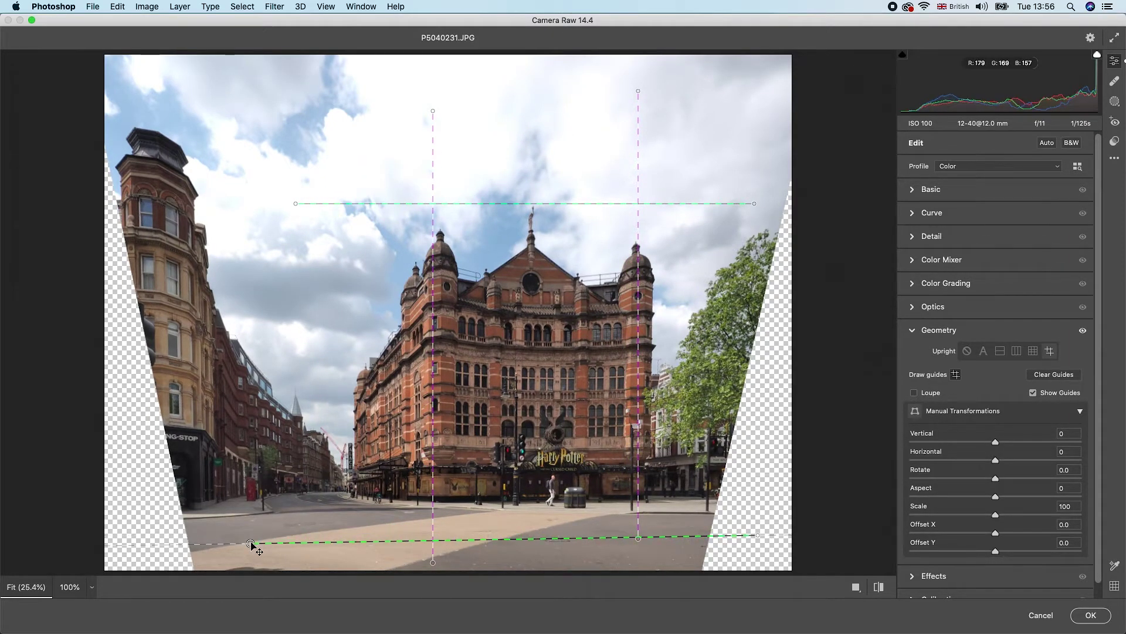
drag(251, 535, 251, 544)
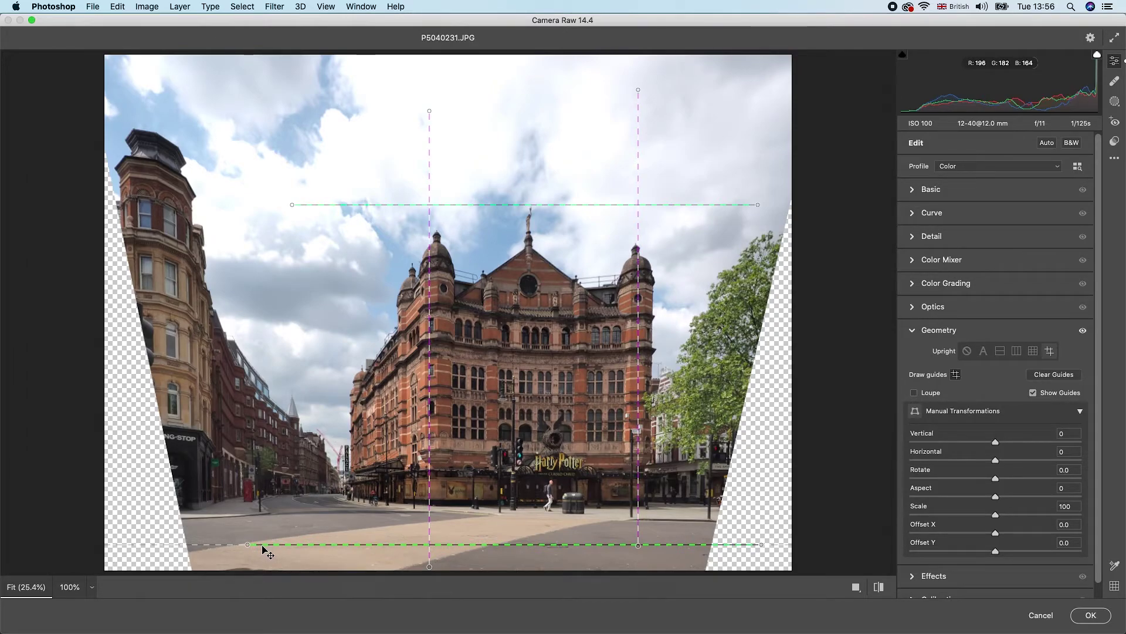
mouse_move(430, 158)
mouse_down()
mouse_move(184, 162)
mouse_move(208, 162)
mouse_up()
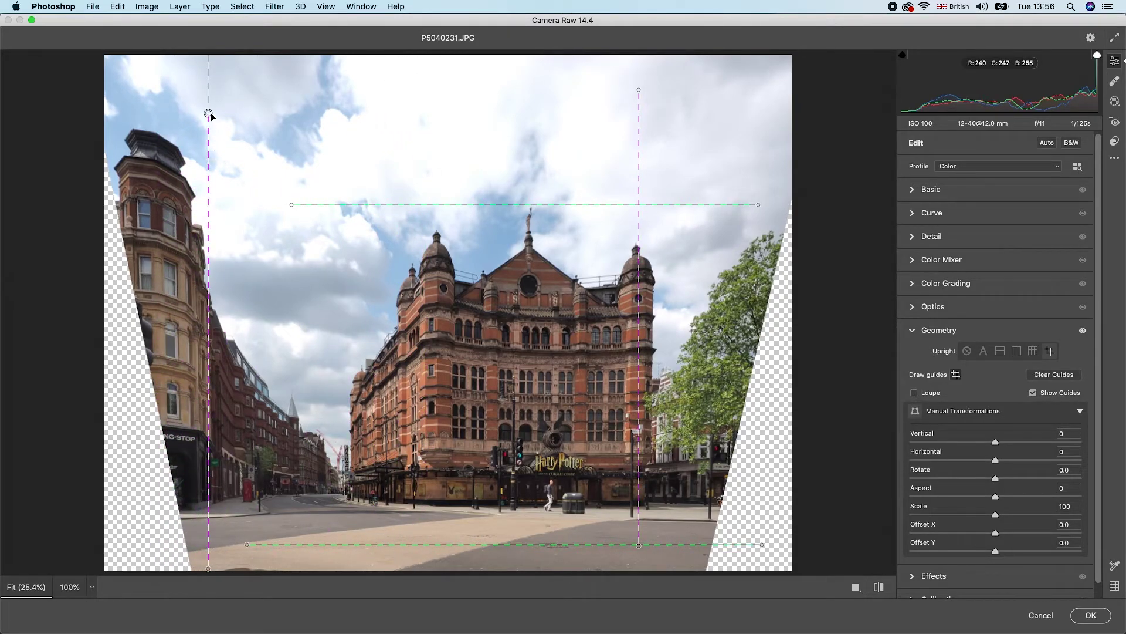
drag(209, 114, 214, 115)
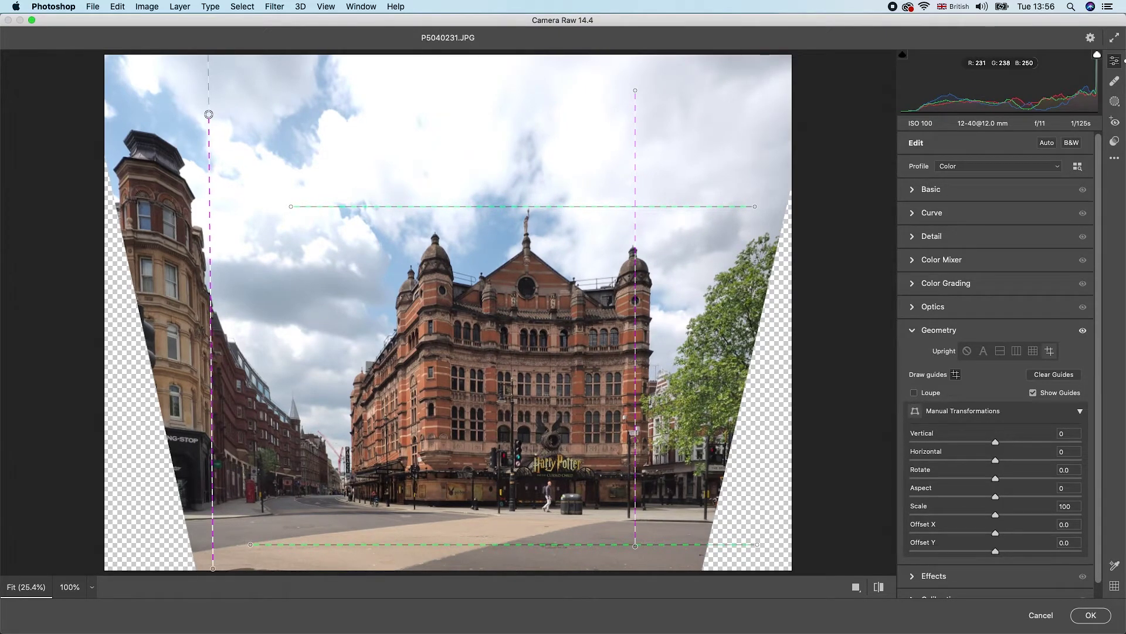
drag(213, 115, 211, 115)
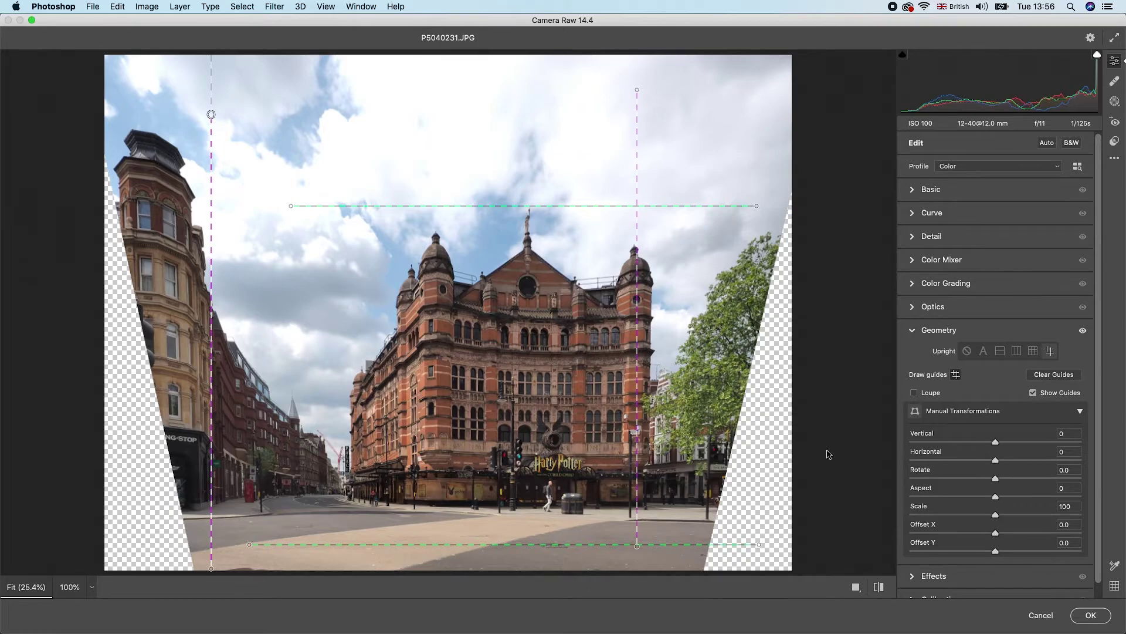
Hide the guides and set Scale to 131, Offset X to -0.7 and Offset Y to +6.8 to fill the frame
click(956, 375)
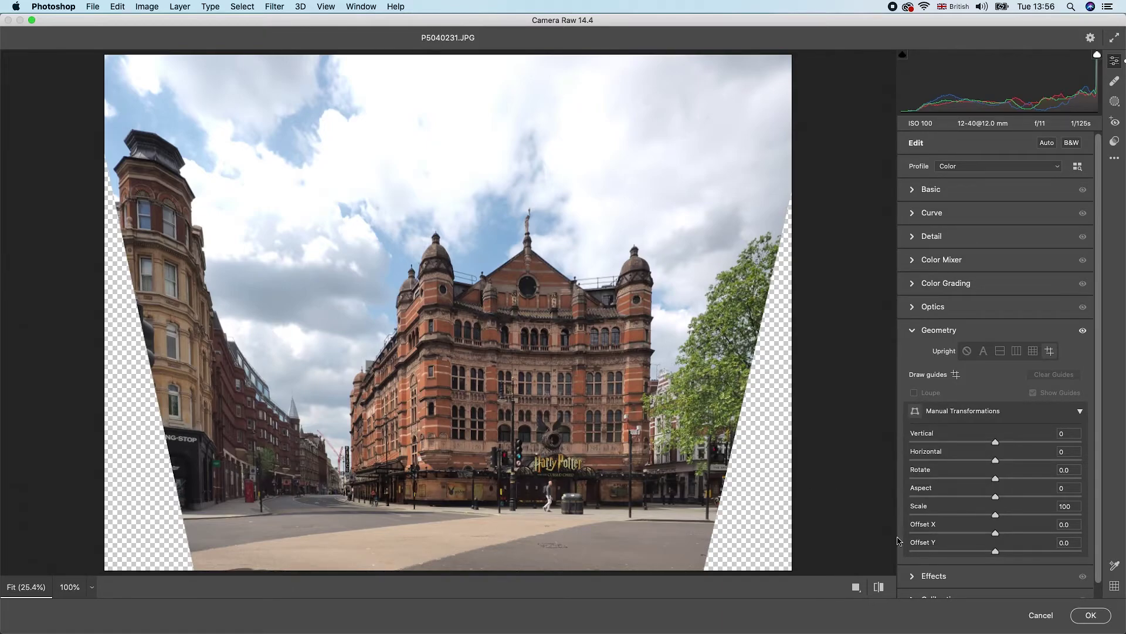
drag(997, 517, 1050, 532)
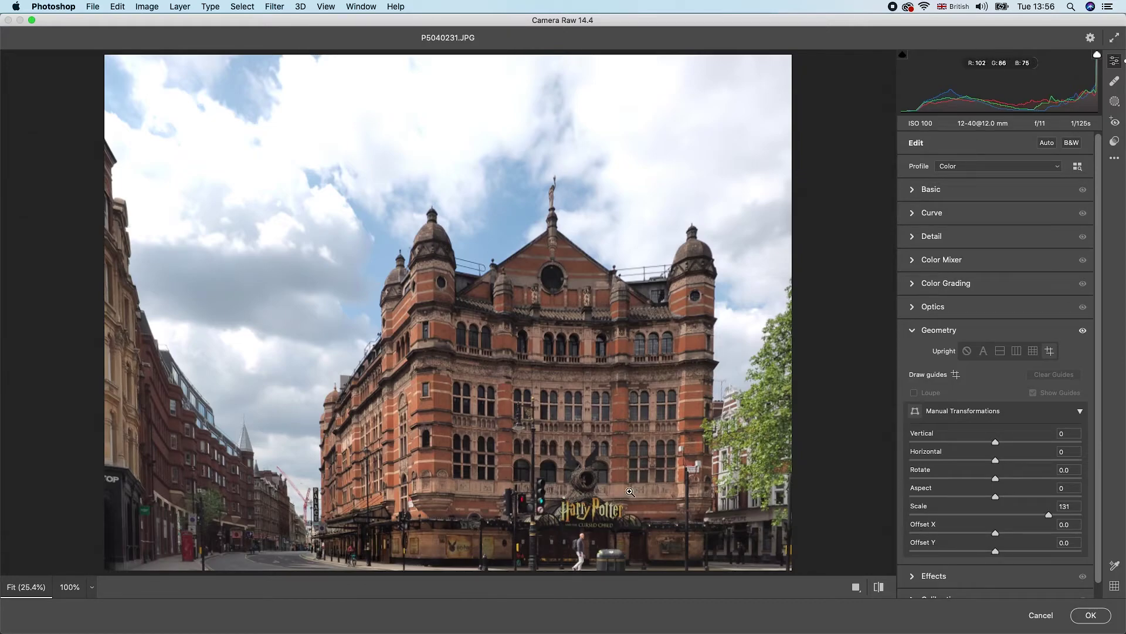
drag(997, 535, 1002, 553)
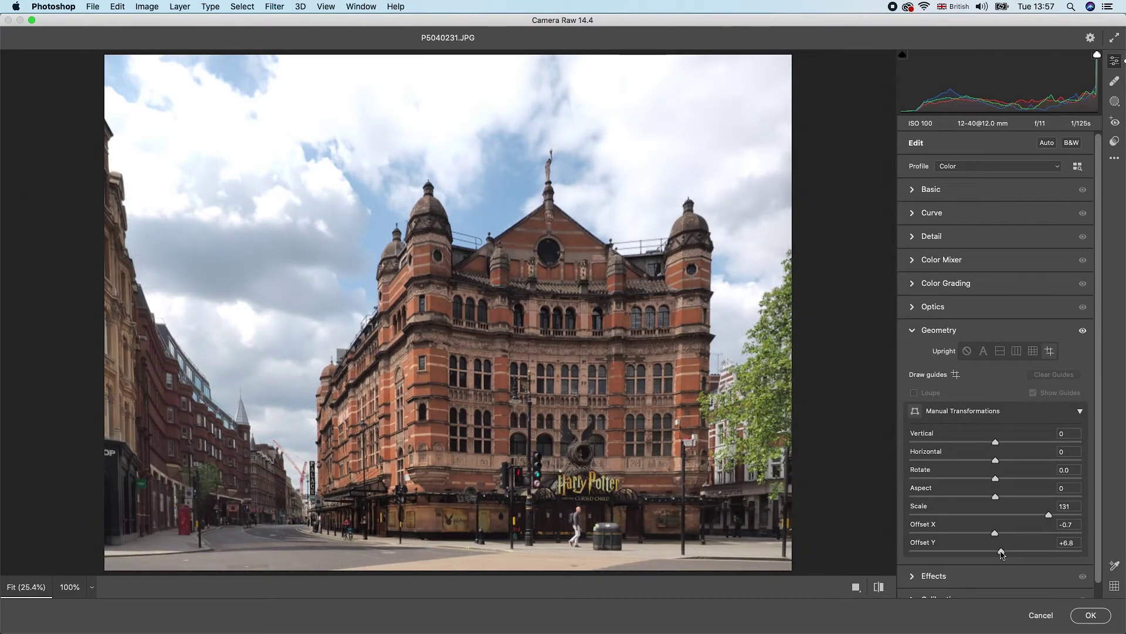
click(956, 375)
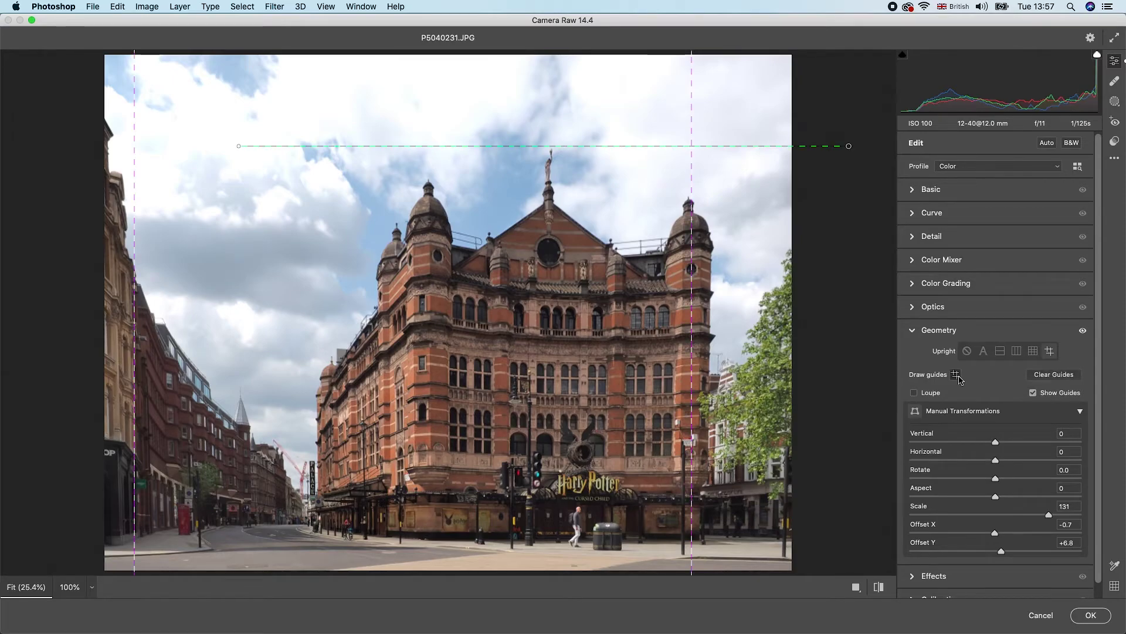
Move the left vertical guide back onto the theatre's left tower edge
mouse_move(136, 355)
mouse_down()
mouse_move(452, 359)
mouse_move(424, 404)
mouse_up()
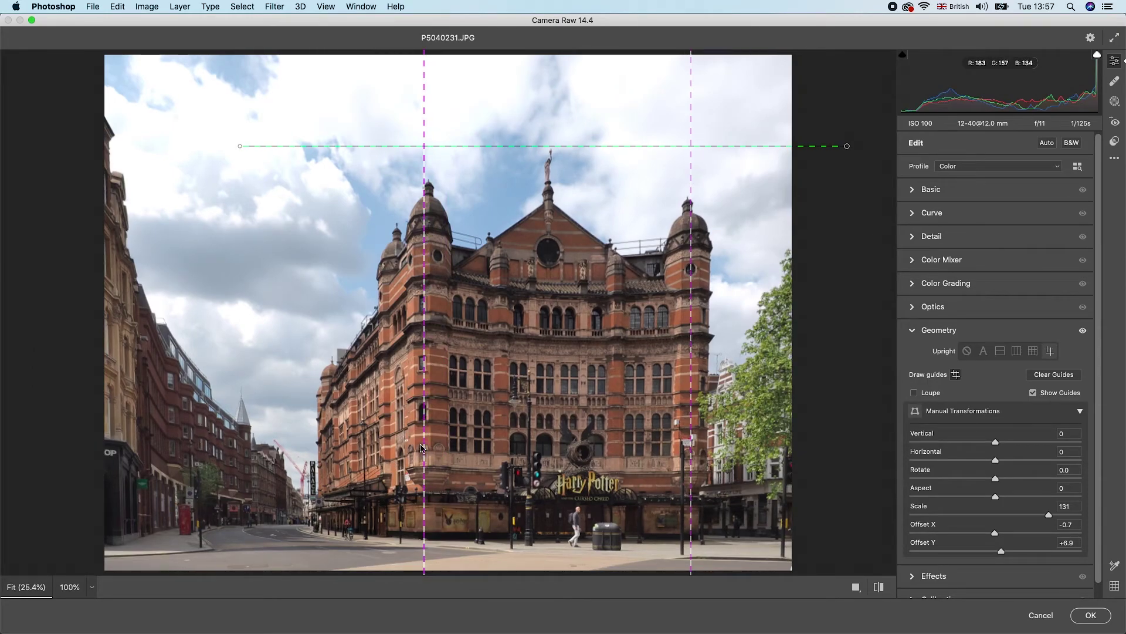
drag(426, 449, 407, 573)
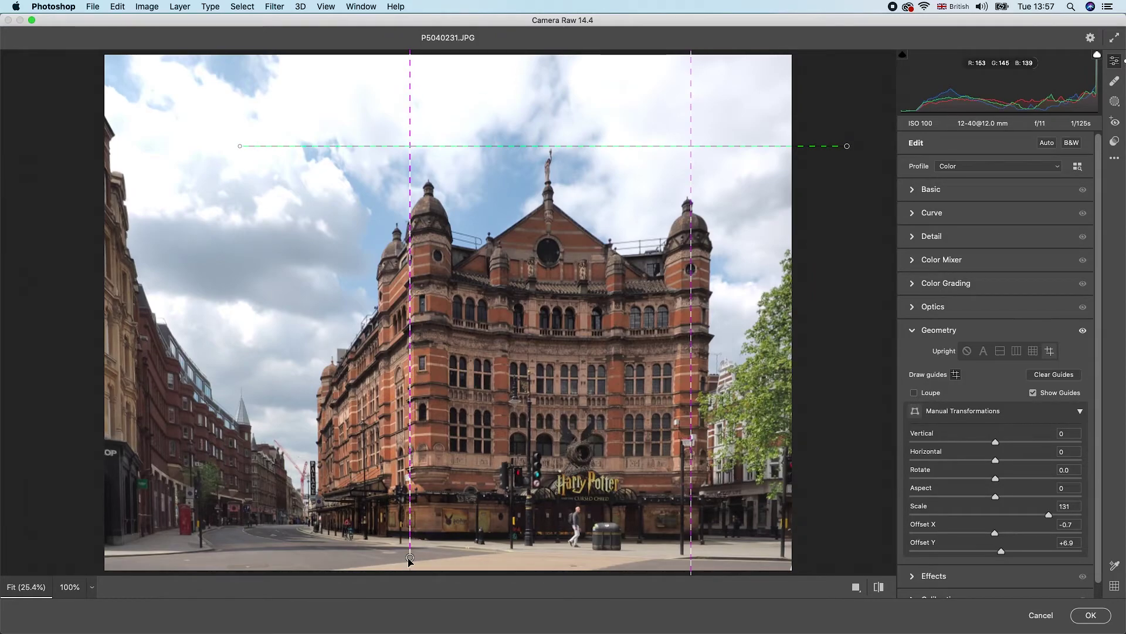
drag(410, 558, 413, 557)
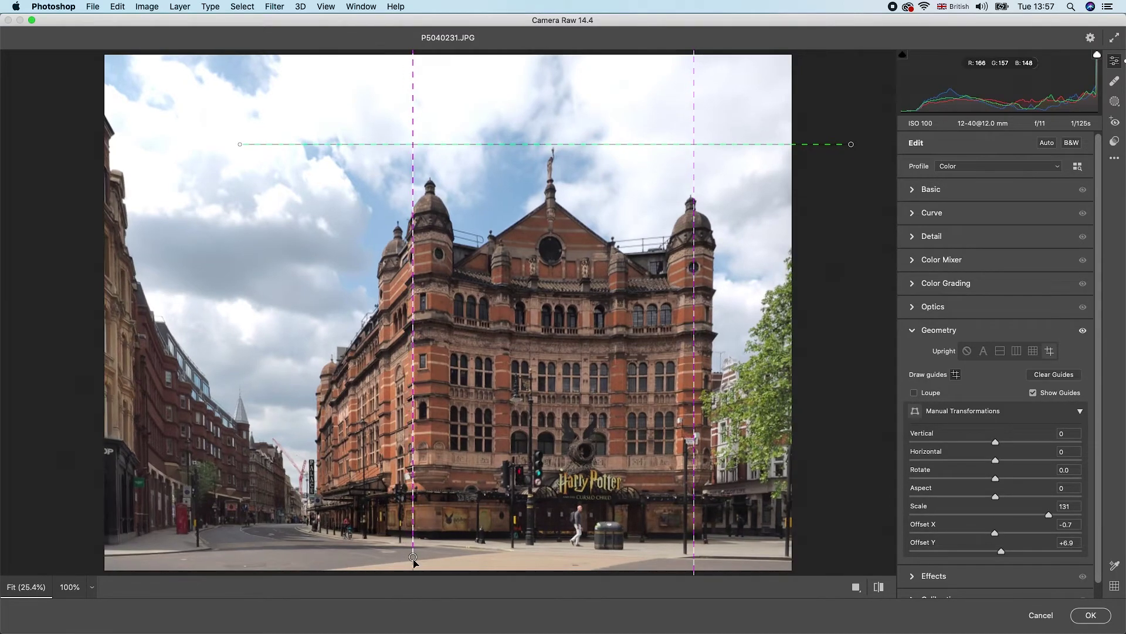
drag(413, 558, 417, 558)
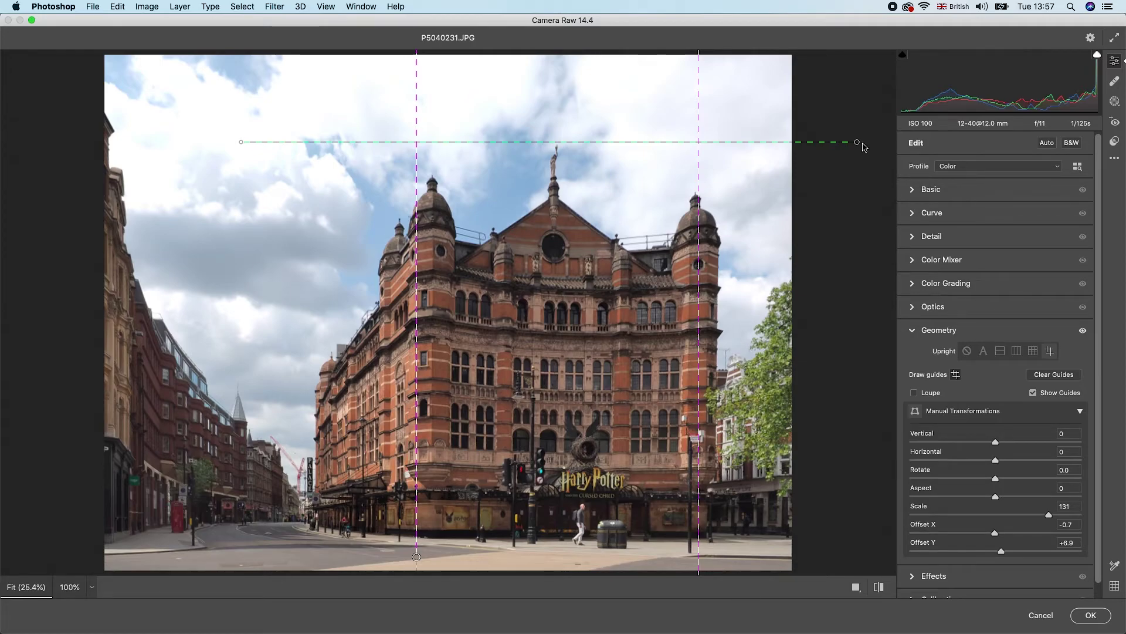
Raise and re-level the right end of the top horizontal guide
drag(857, 142, 857, 142)
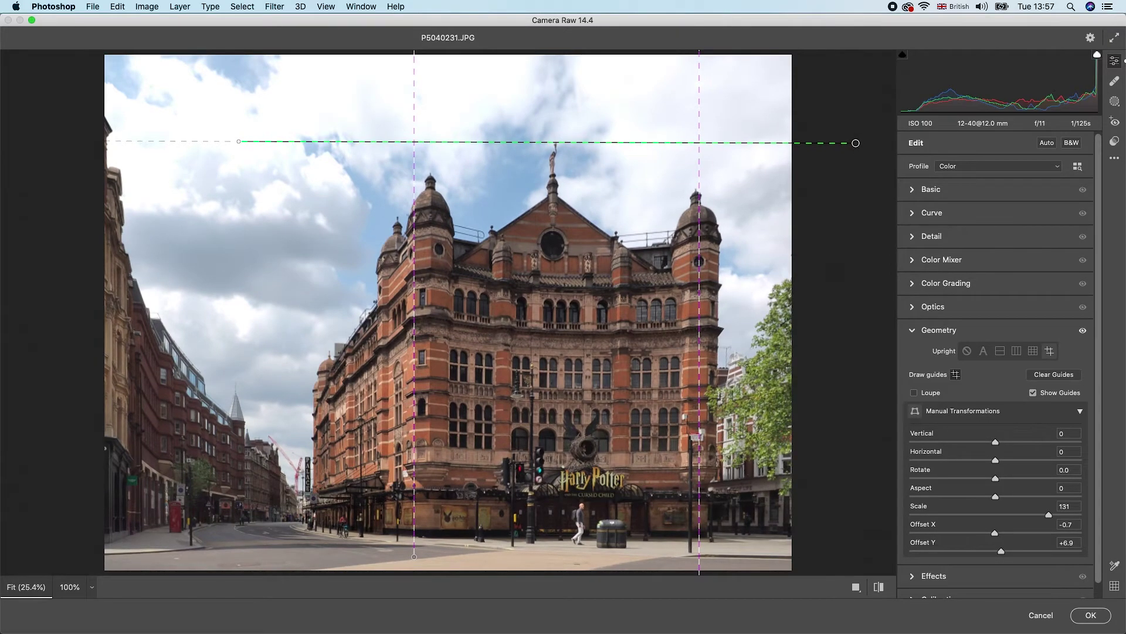
drag(857, 141, 858, 140)
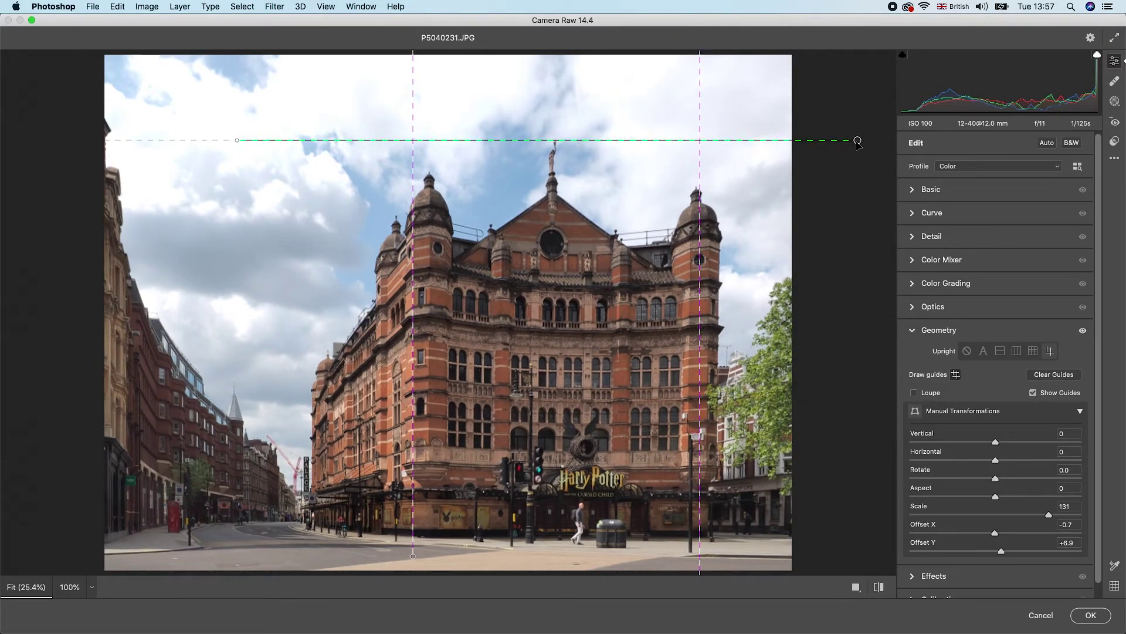
drag(858, 141, 861, 140)
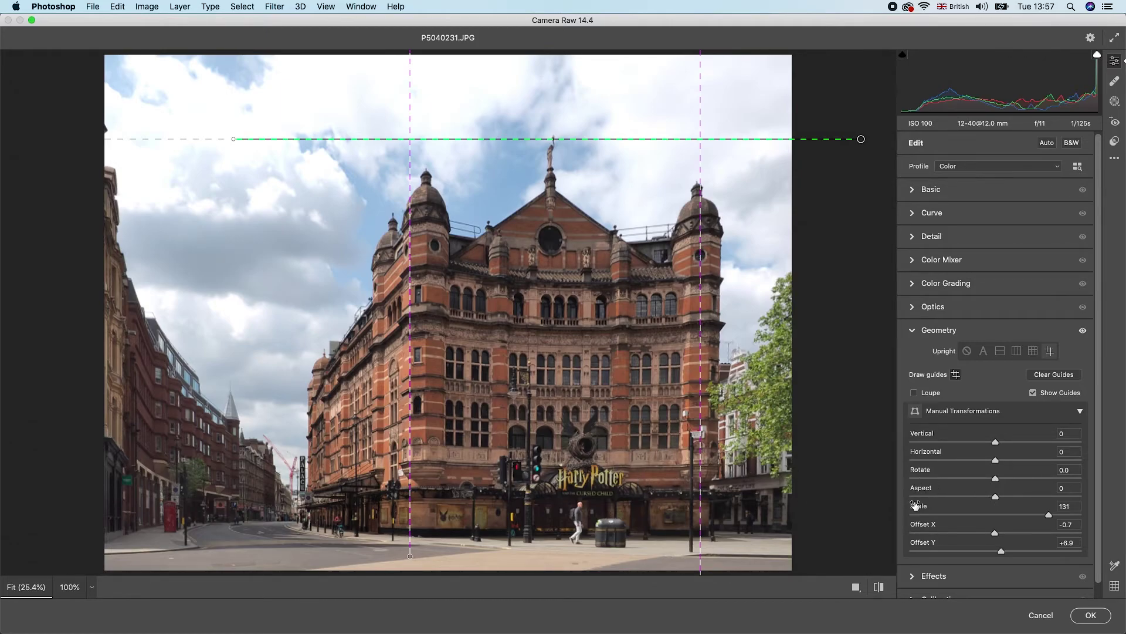
Set Aspect to -13, compare Before/After, and apply the correction as a smart filter
drag(995, 498, 990, 498)
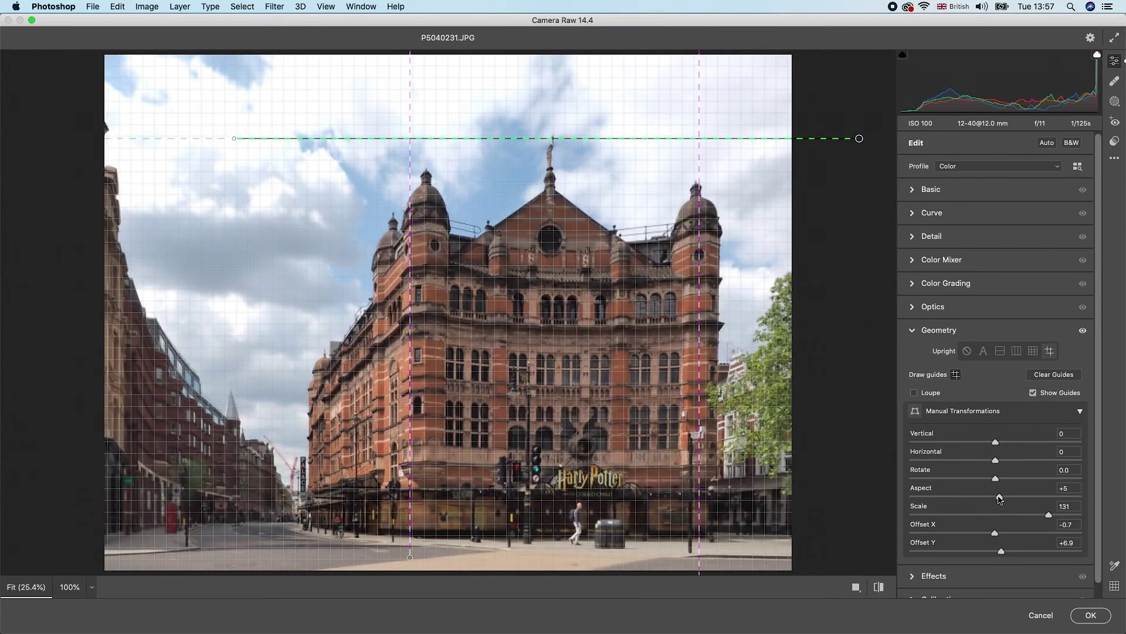
drag(990, 498, 985, 498)
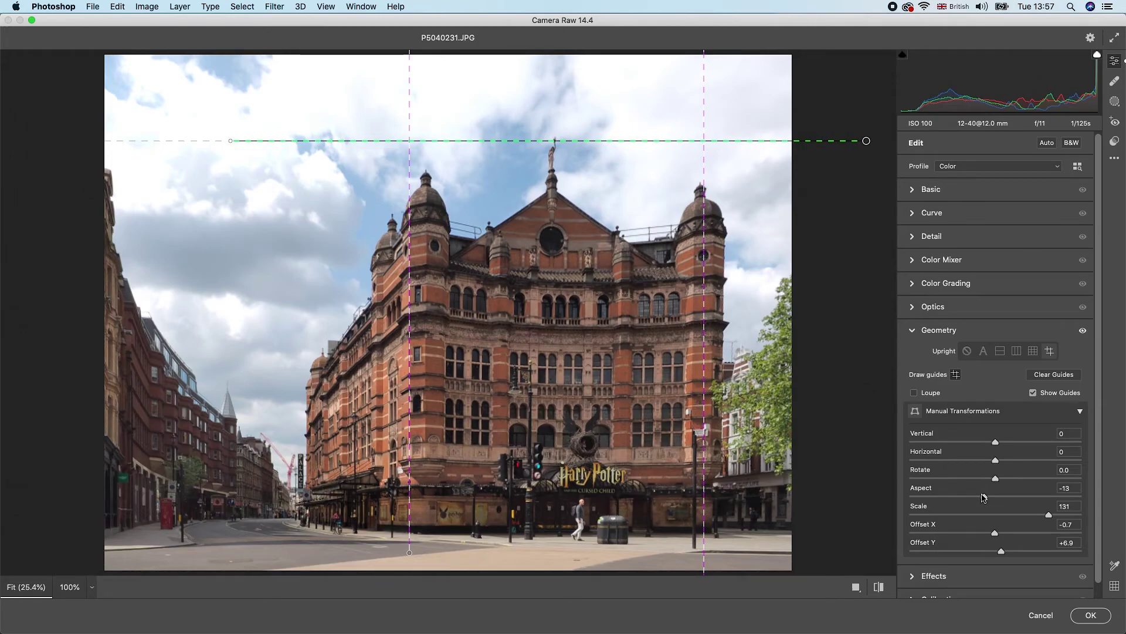
click(955, 375)
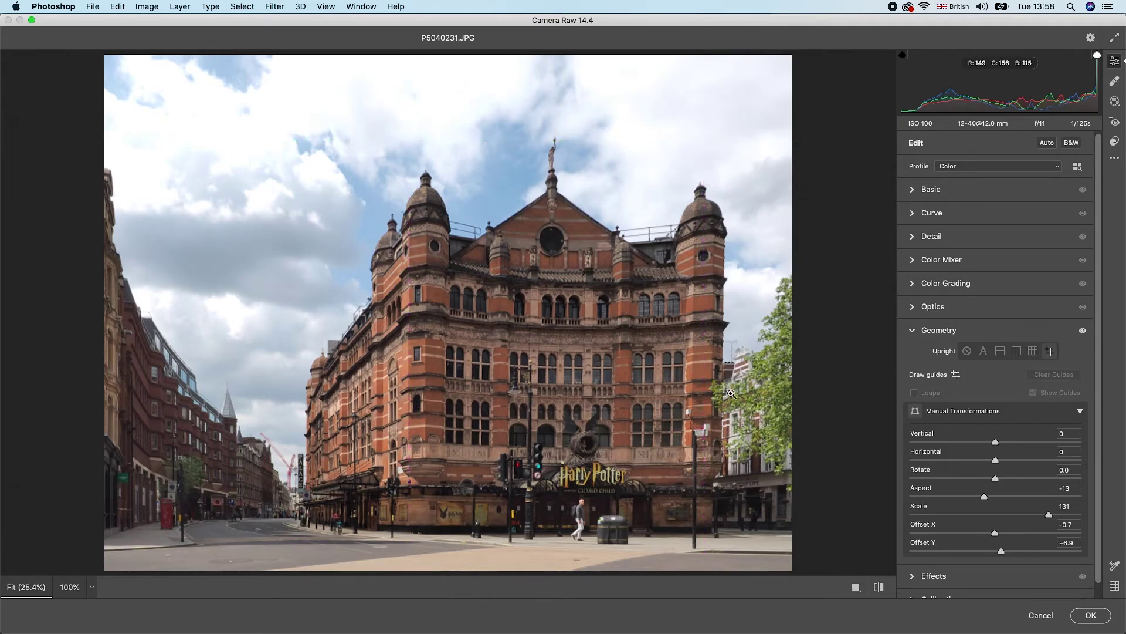
click(858, 588)
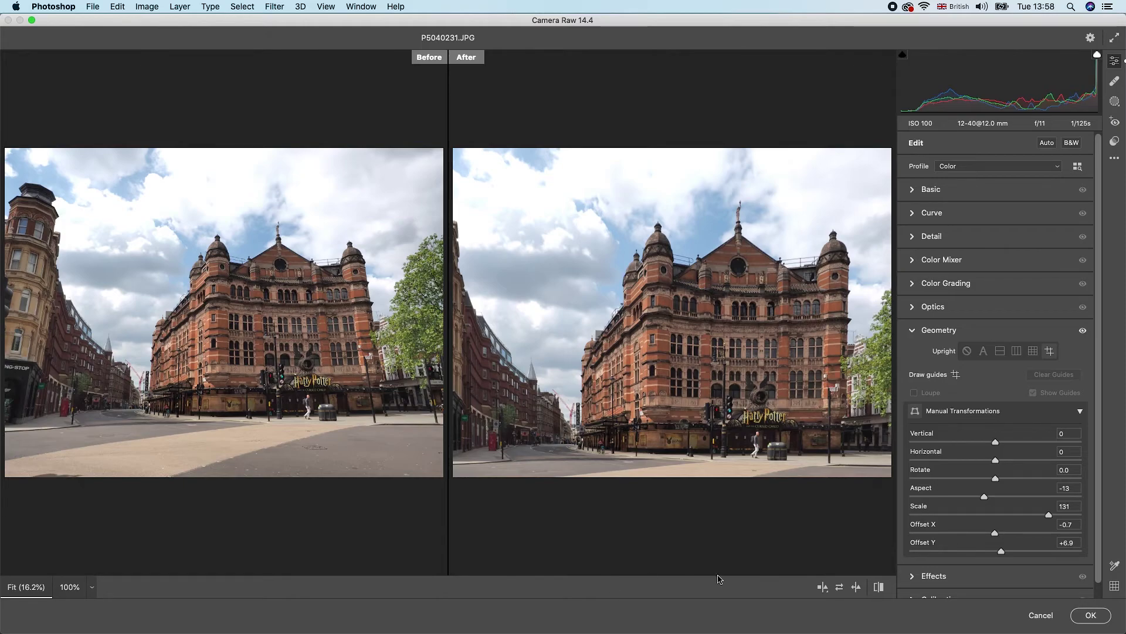
click(1091, 614)
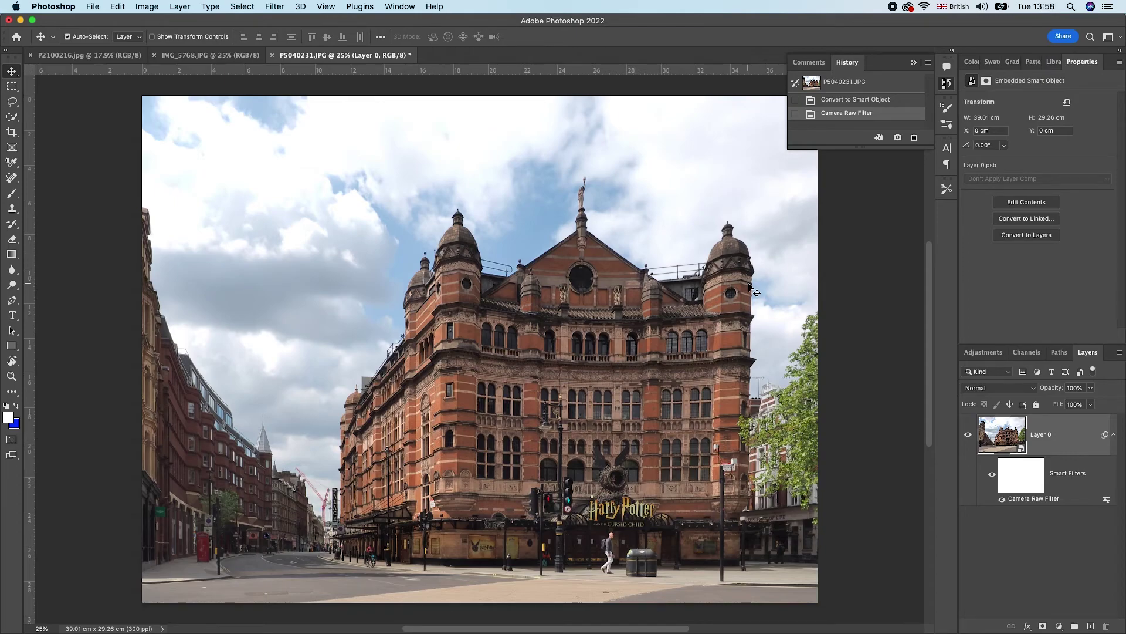
double_click(1040, 499)
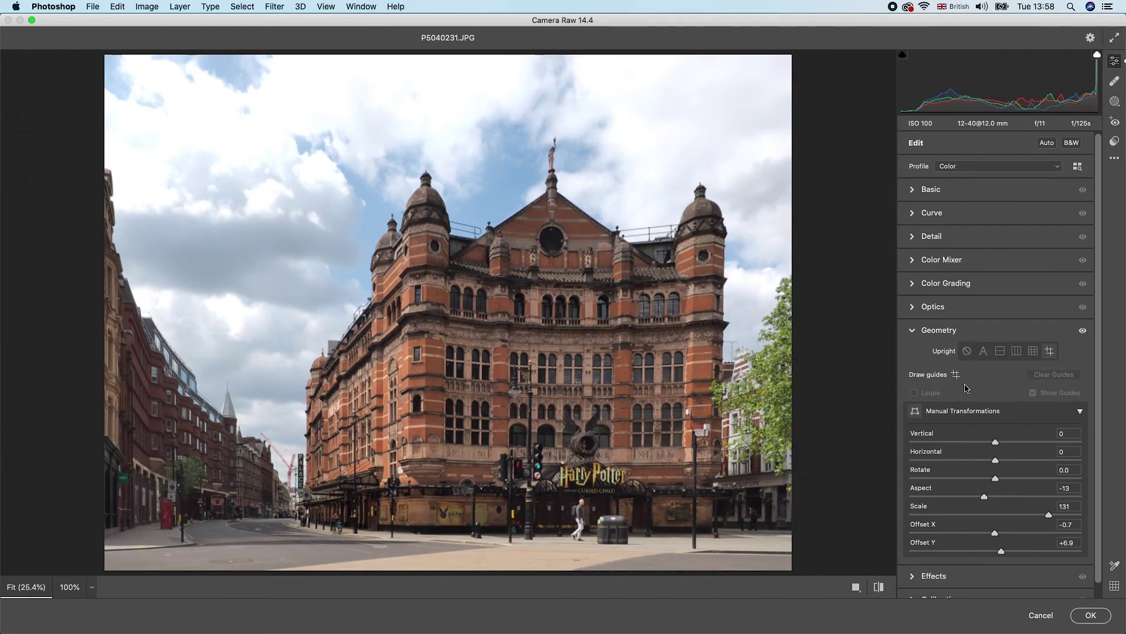
click(1091, 615)
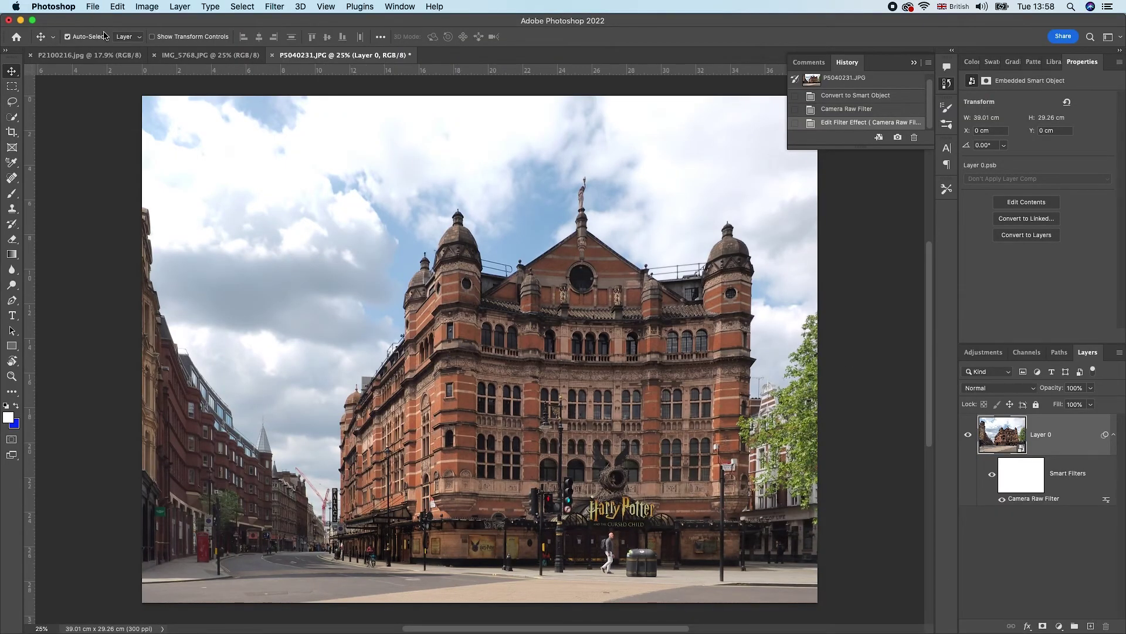